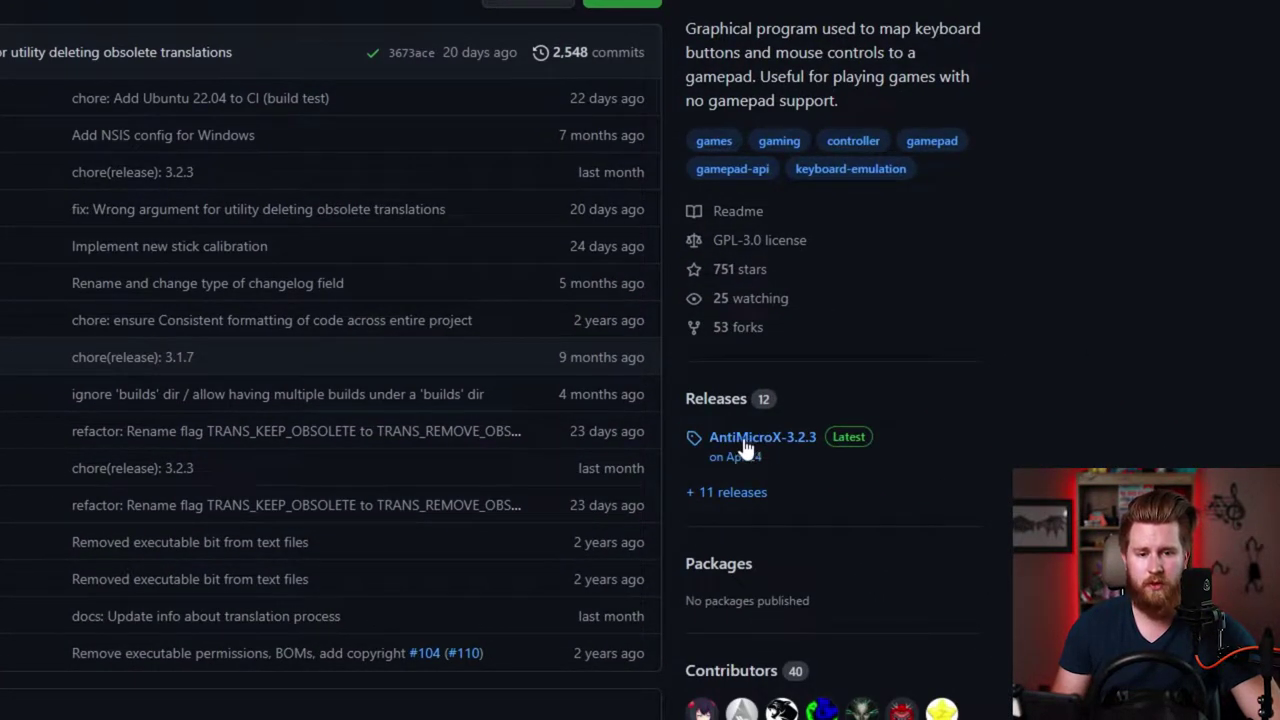
Step: Download the Windows installer antimicrox-3.2.3-AMD64.exe from the latest AntiMicroX release
click(748, 440)
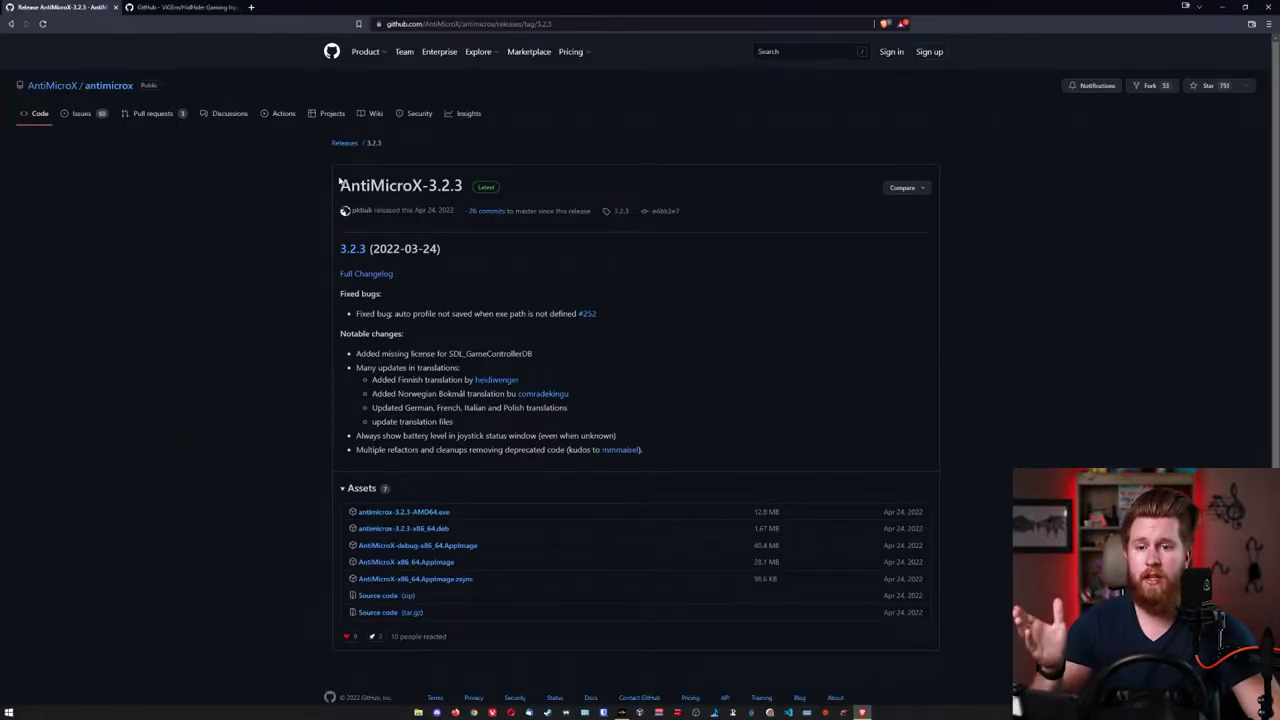
scroll(389, 266, down, 1)
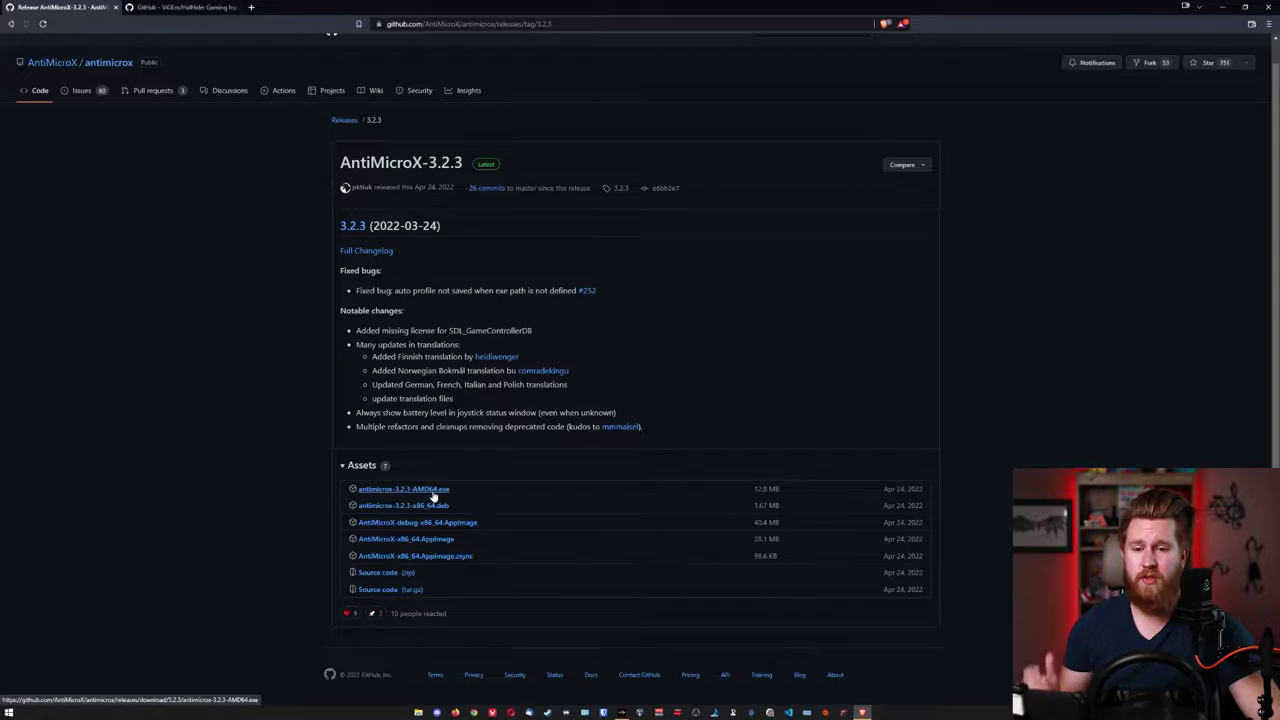
click(433, 491)
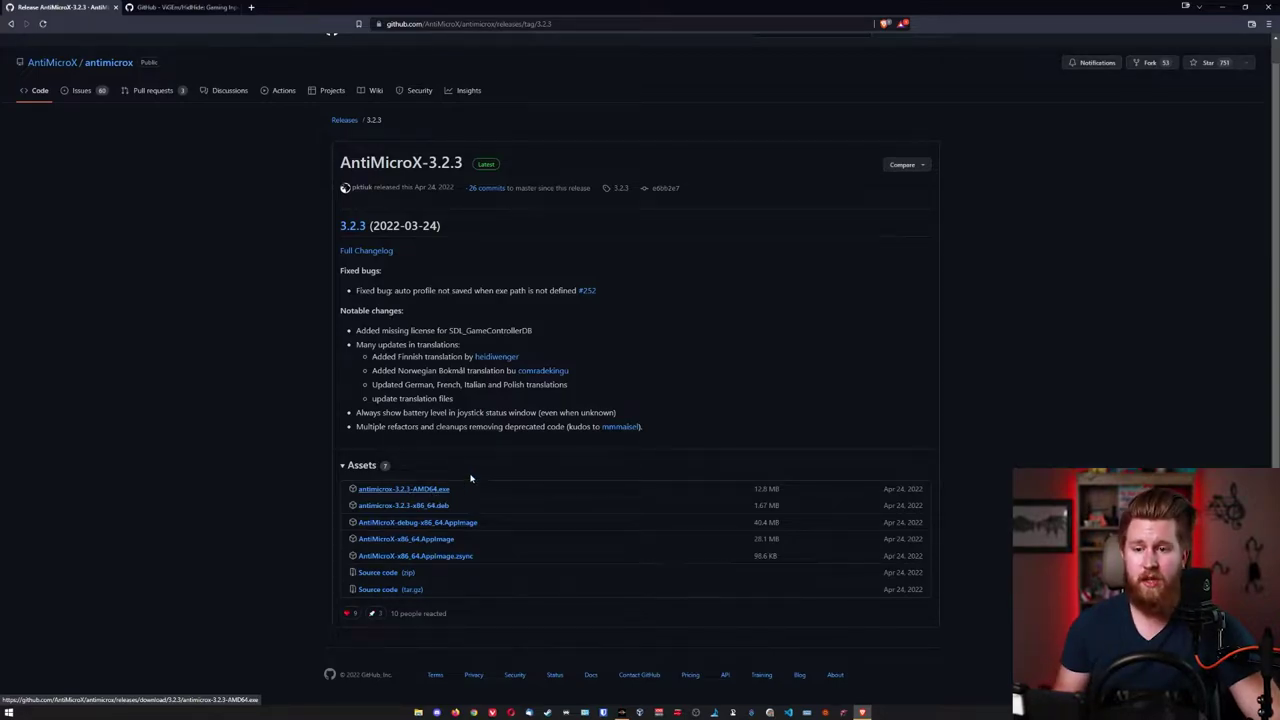
key(Return)
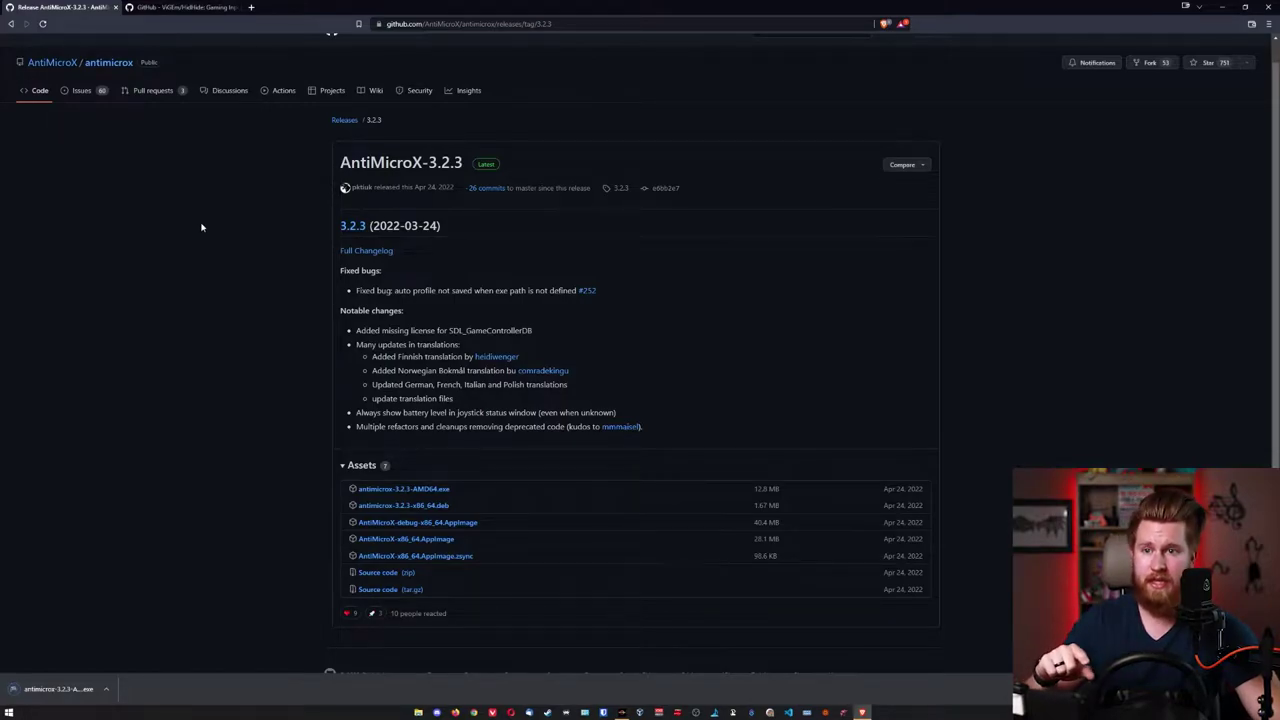
Step: Download HidHideMSI.msi from the latest HidHide Drivers v1.1.50 release page
key(ctrl+Tab)
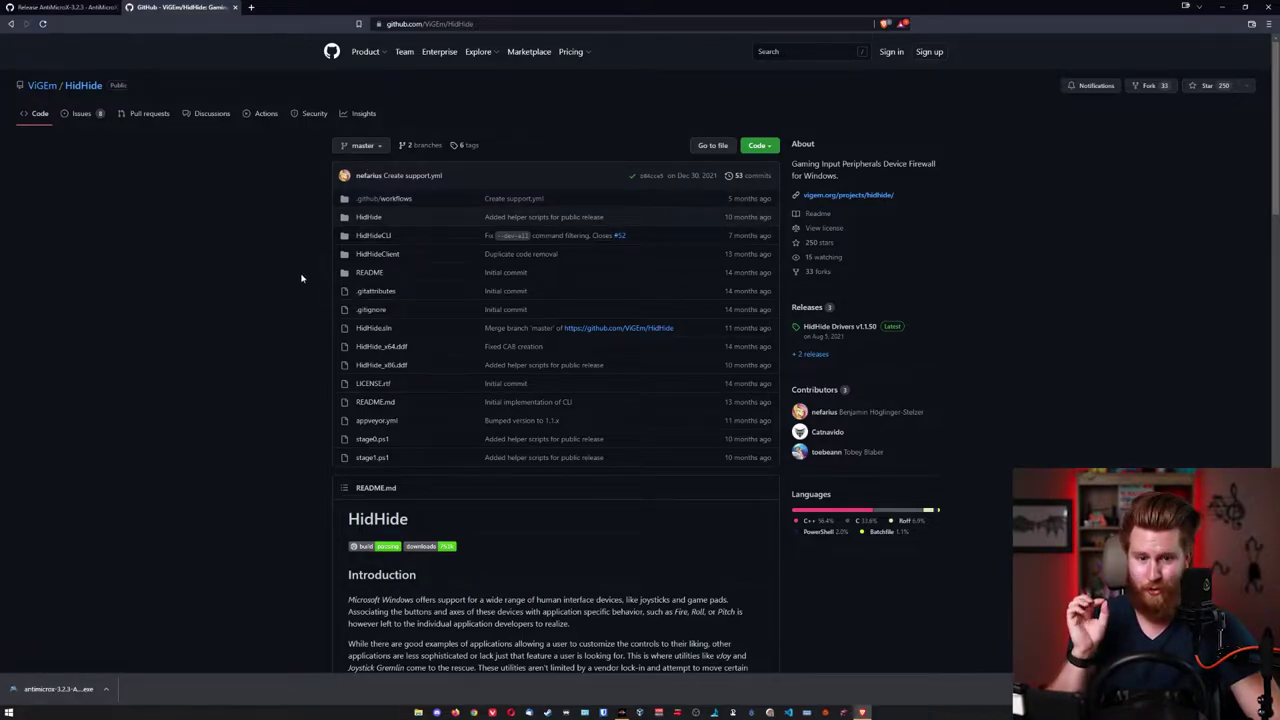
click(829, 330)
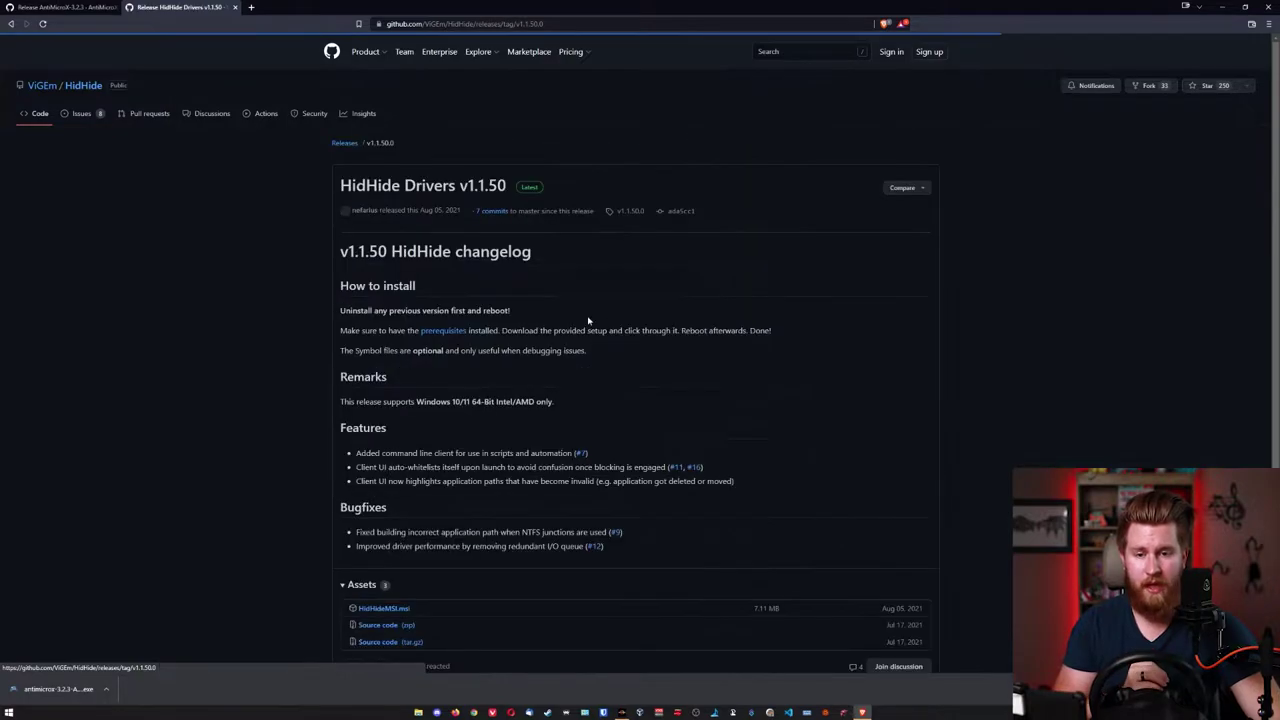
scroll(317, 346, down, 1)
scroll(357, 495, down, 1)
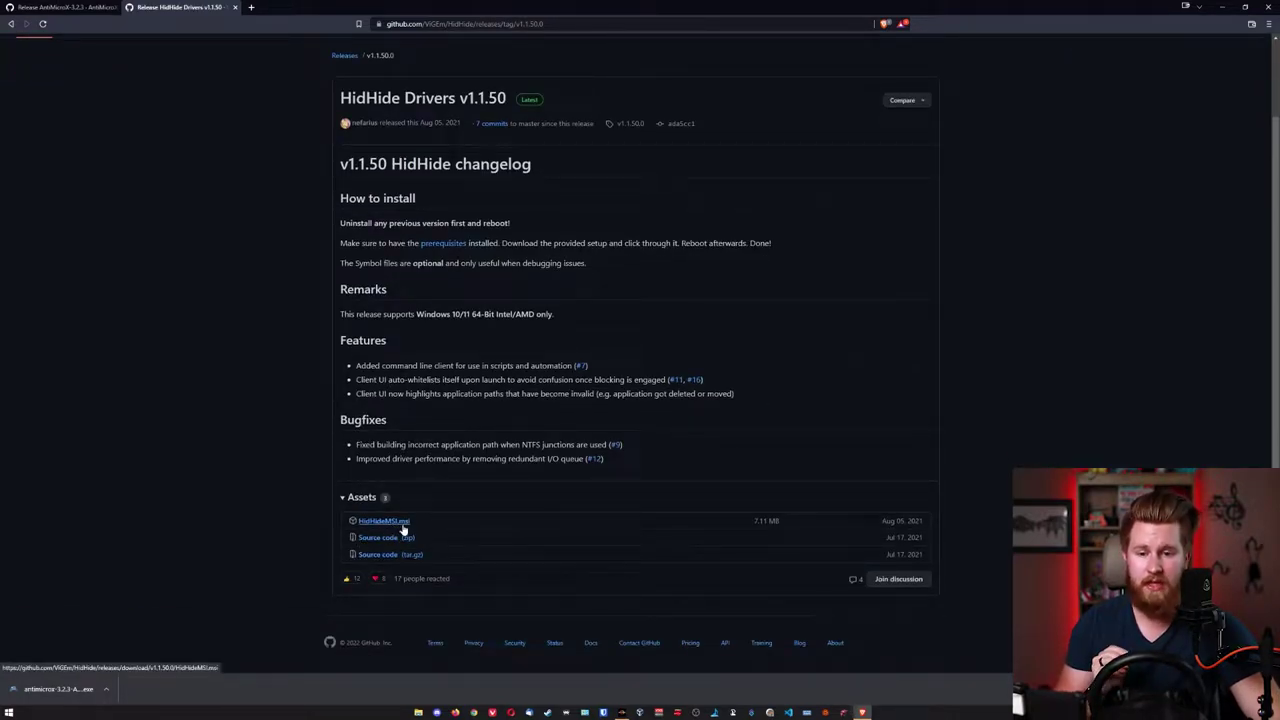
click(405, 530)
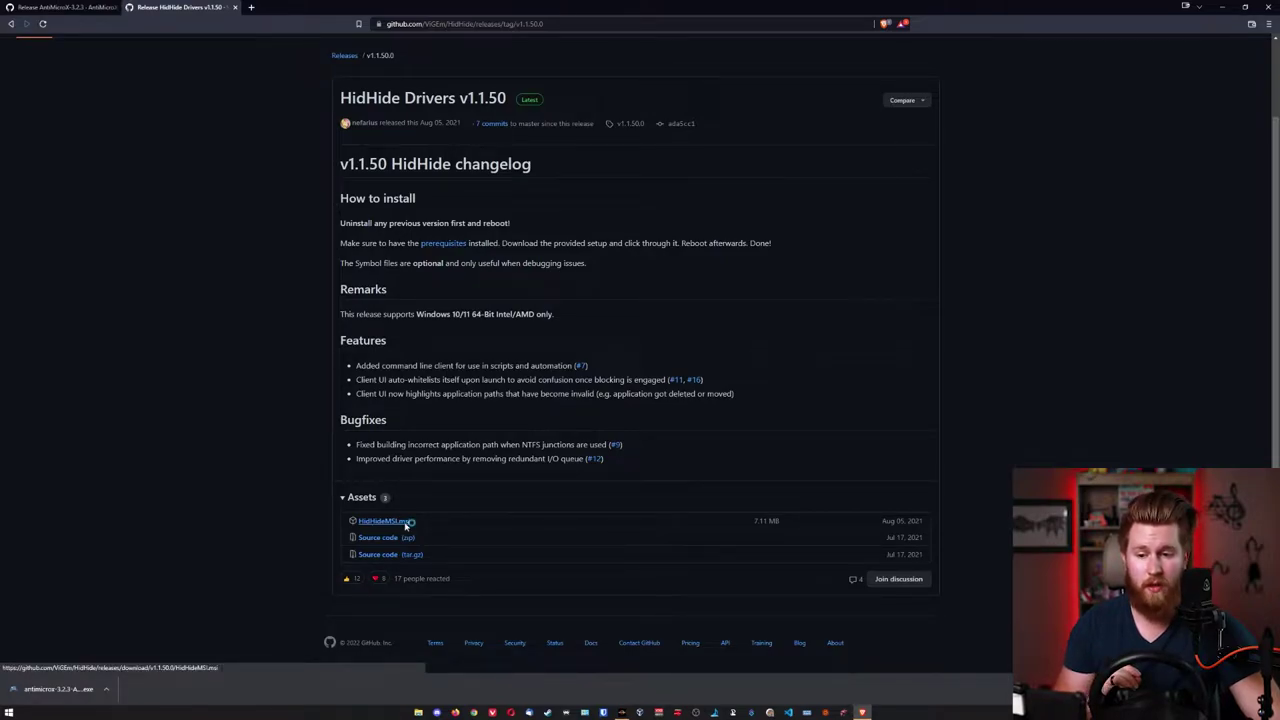
click(524, 346)
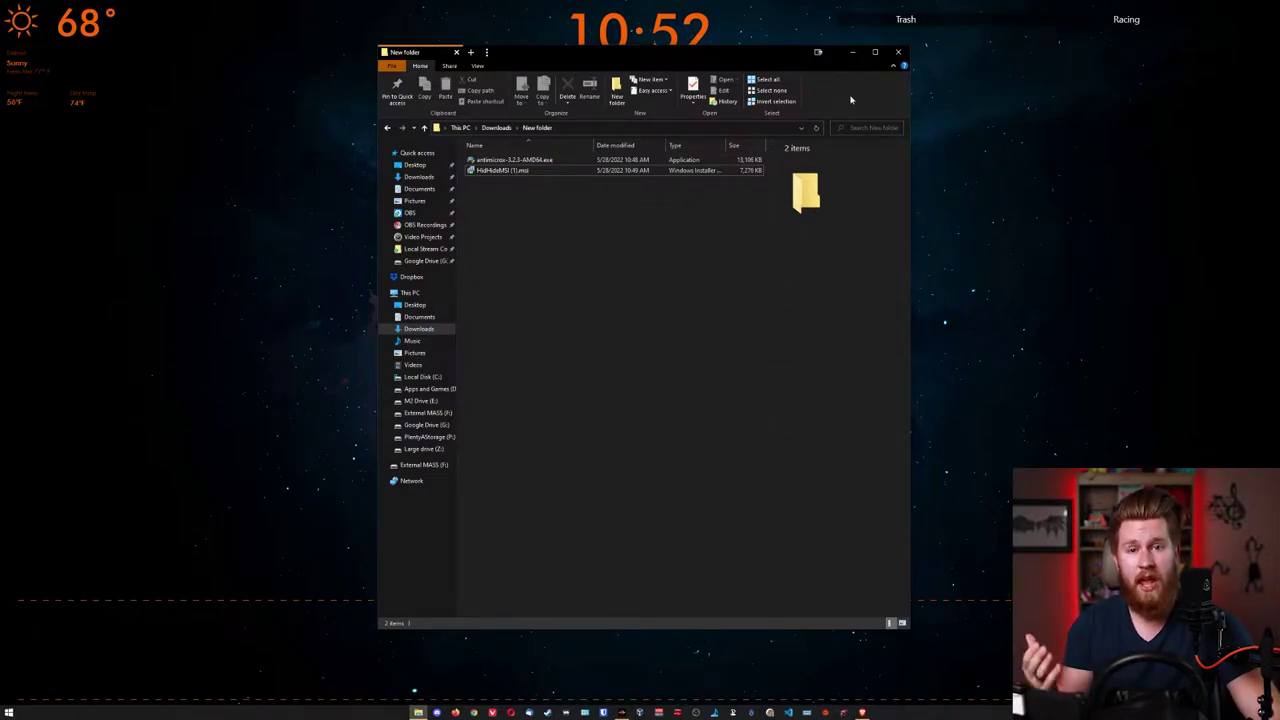
Step: Close the folder with the downloaded installers and look through the wheel, handbrake, pedals and gear shift controllers in AntiMicroX
click(898, 52)
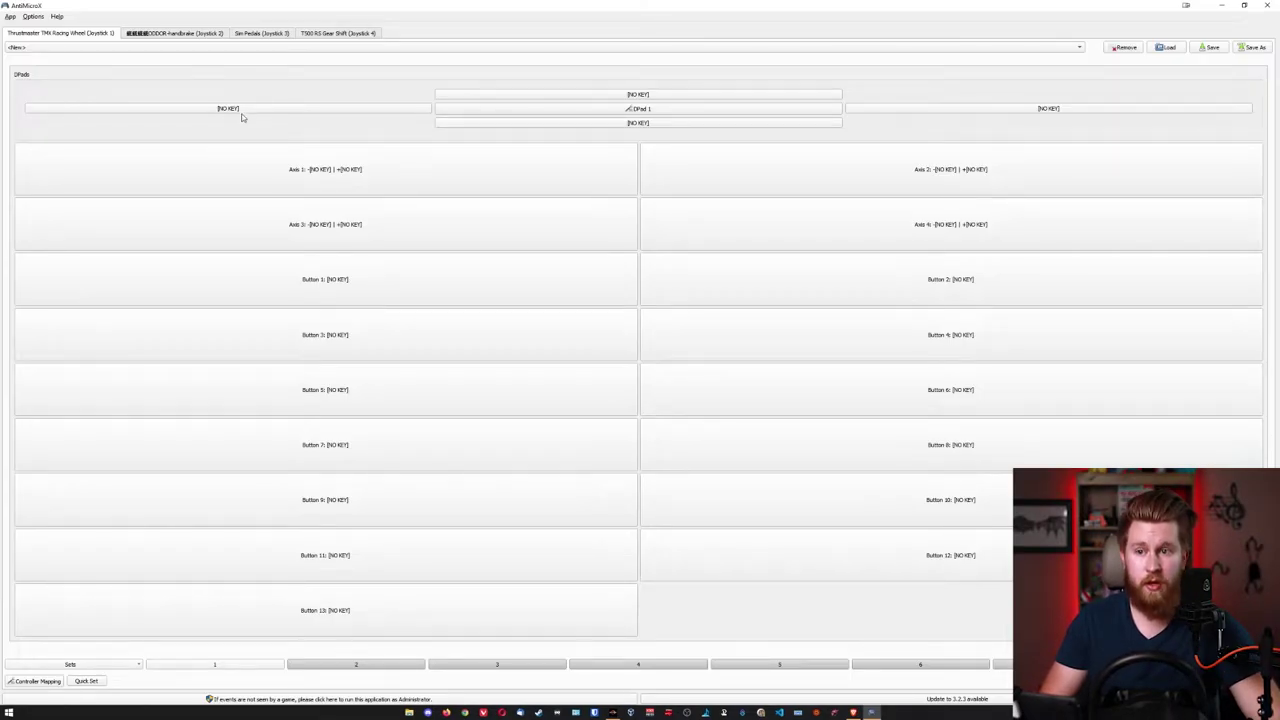
click(165, 37)
click(258, 37)
click(340, 35)
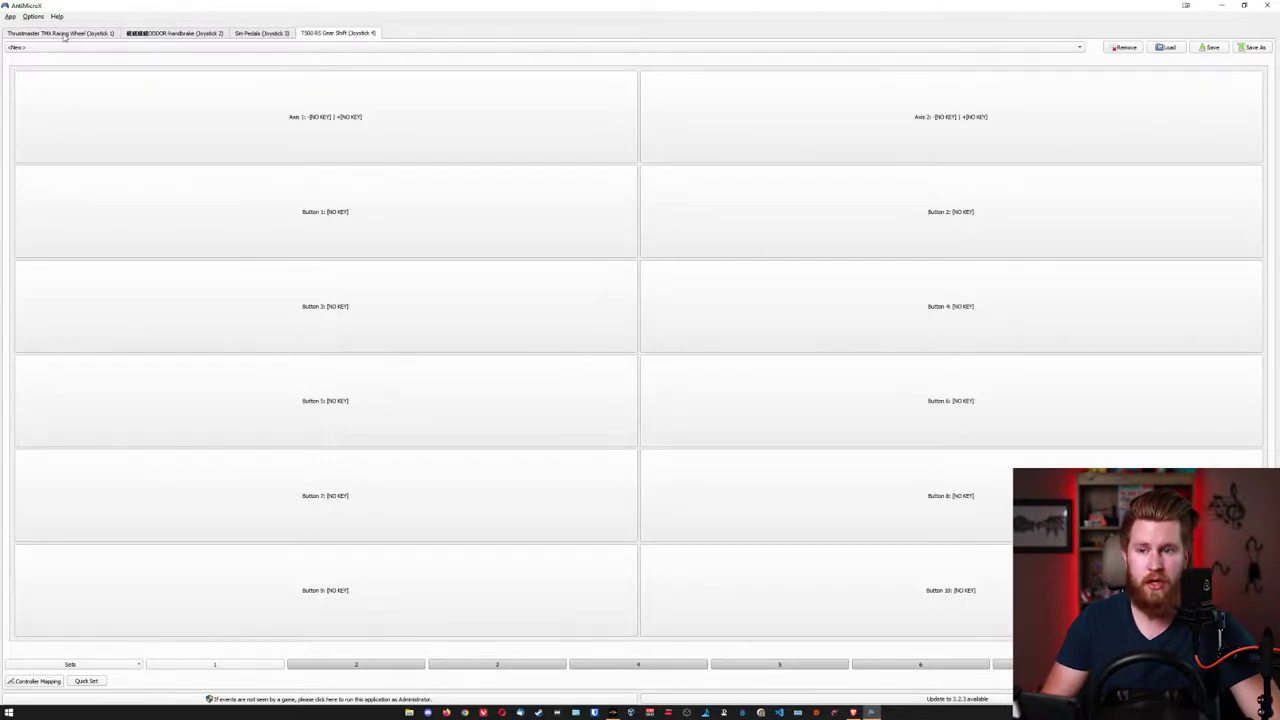
click(50, 37)
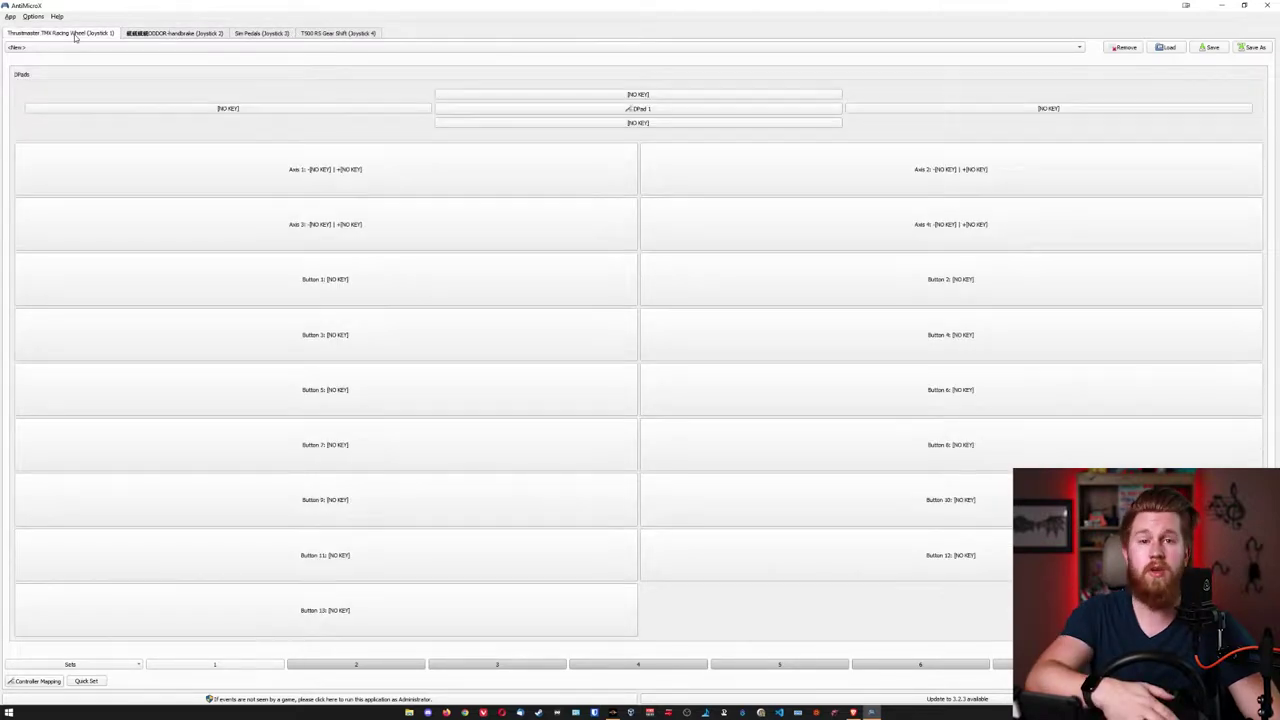
click(173, 37)
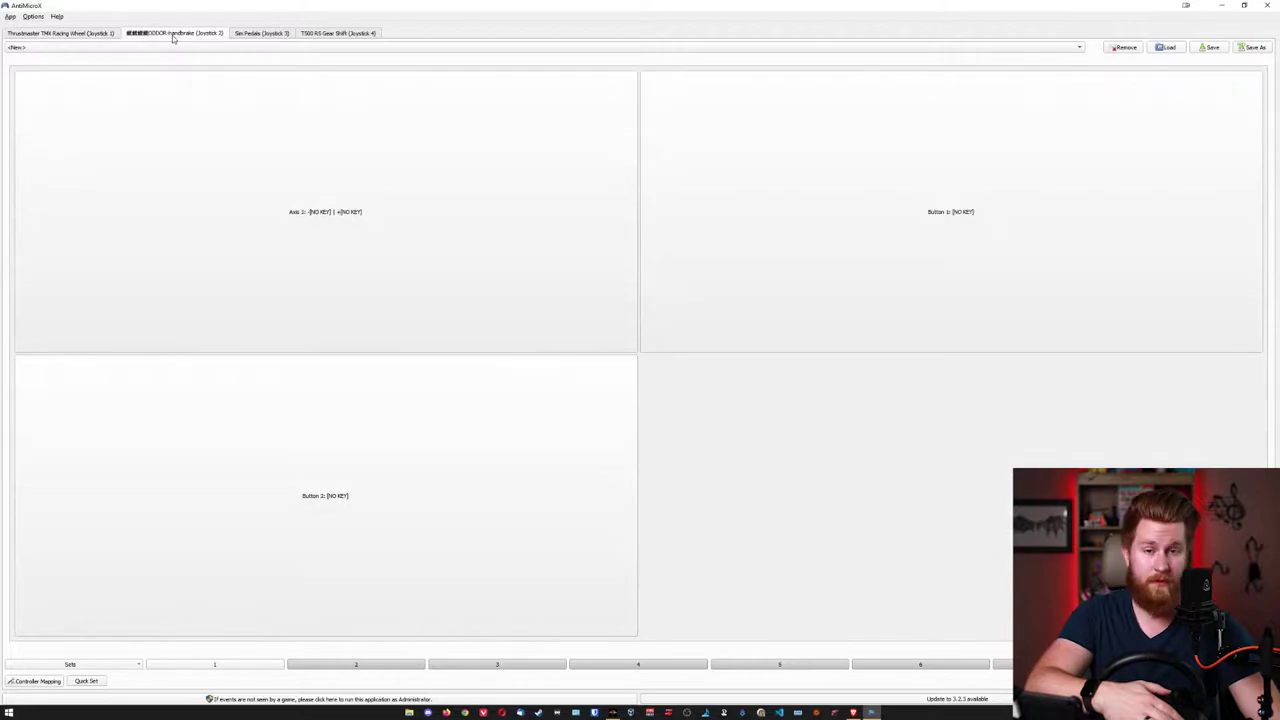
click(258, 37)
click(333, 36)
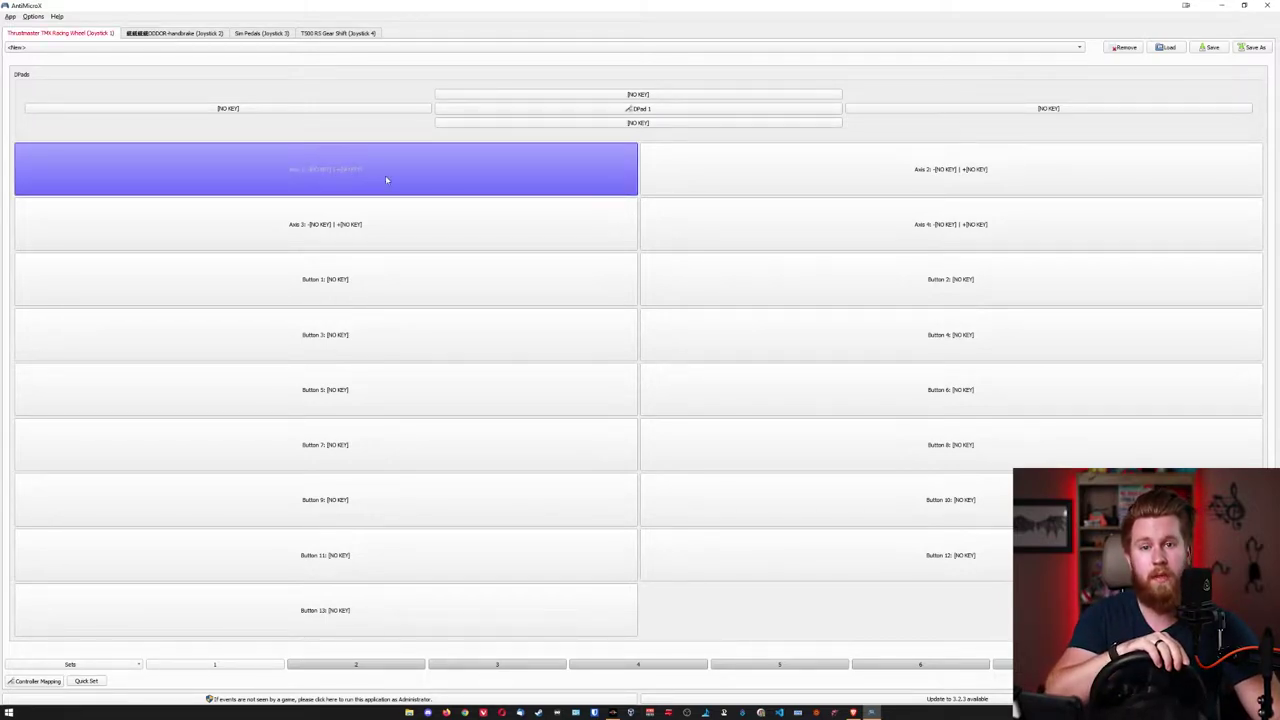
Step: Bind the negative direction of Axis 1 on the Thrustmaster TMX Racing Wheel to the A key
click(371, 171)
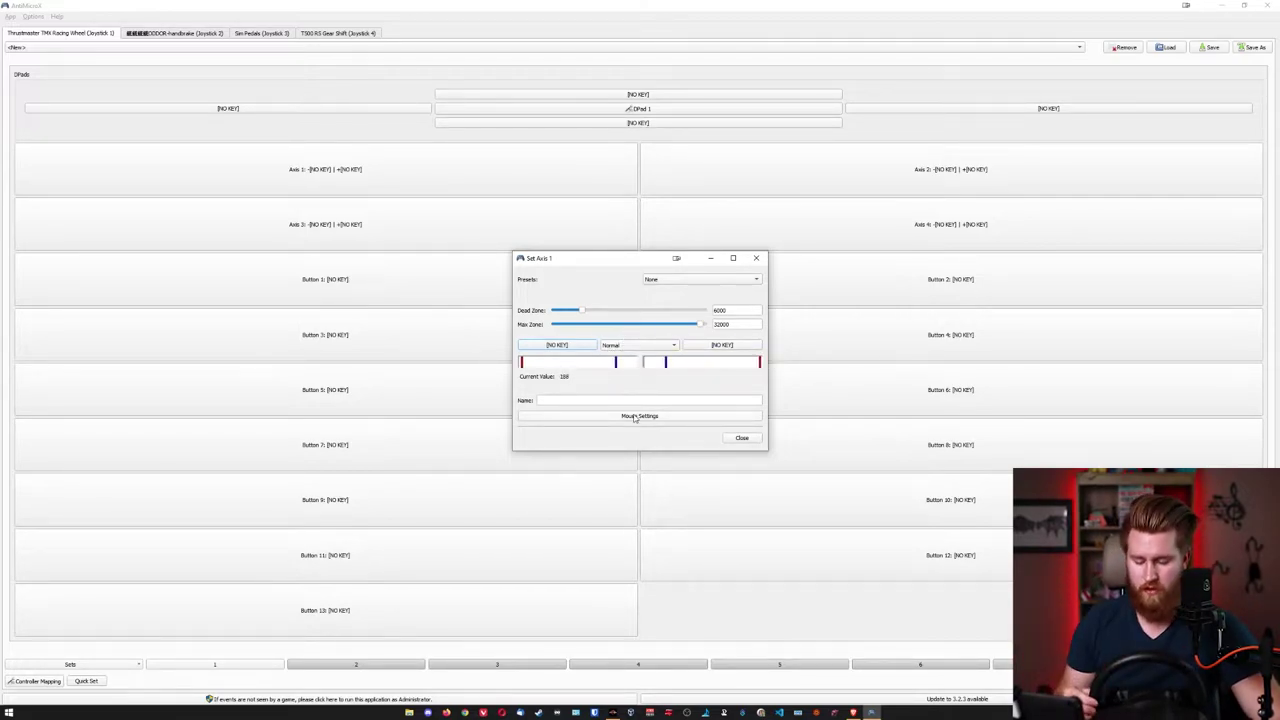
click(557, 346)
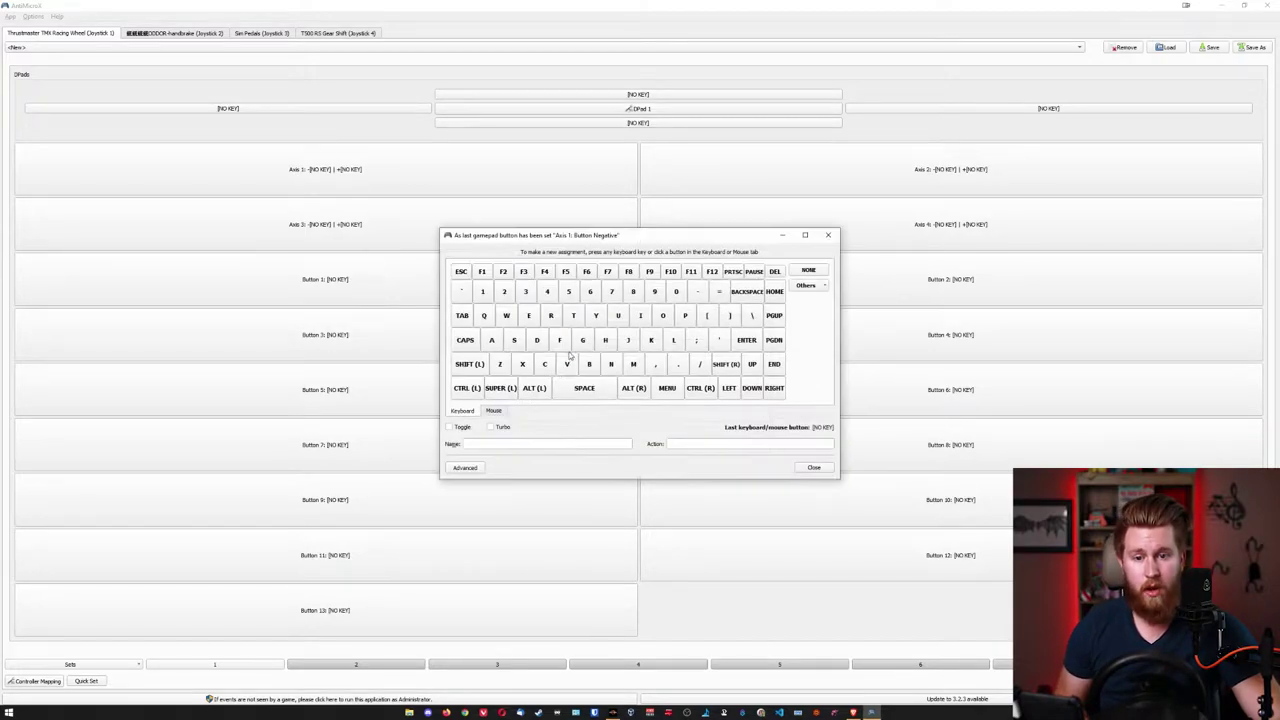
click(493, 341)
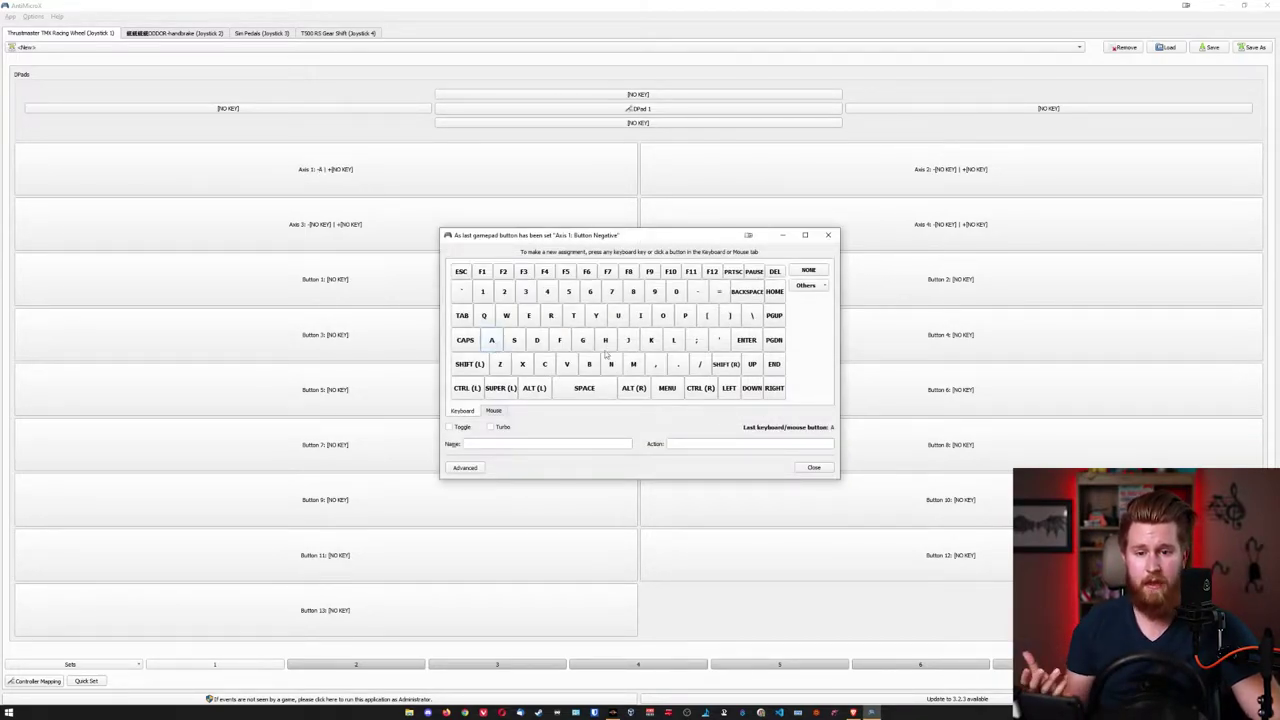
click(828, 469)
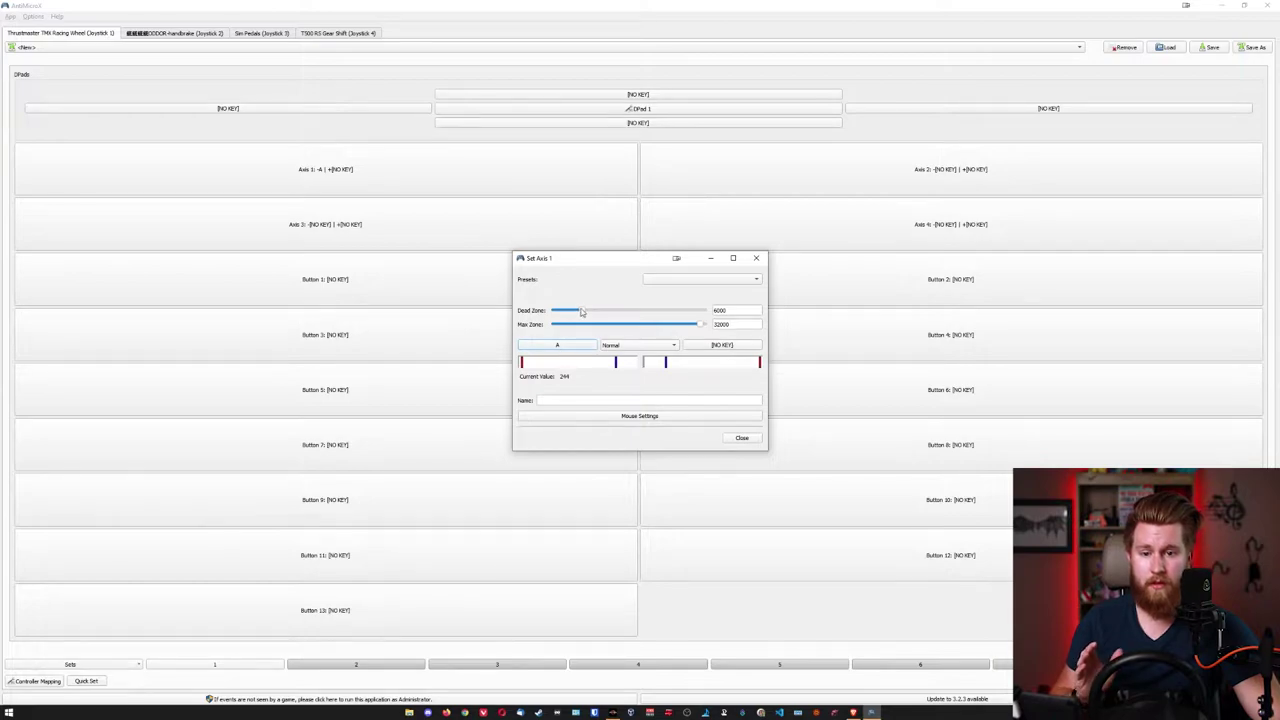
Step: Reduce the wheel's Axis 1 dead zone to about 1538 and bind its positive direction to the D key
drag(581, 313, 554, 325)
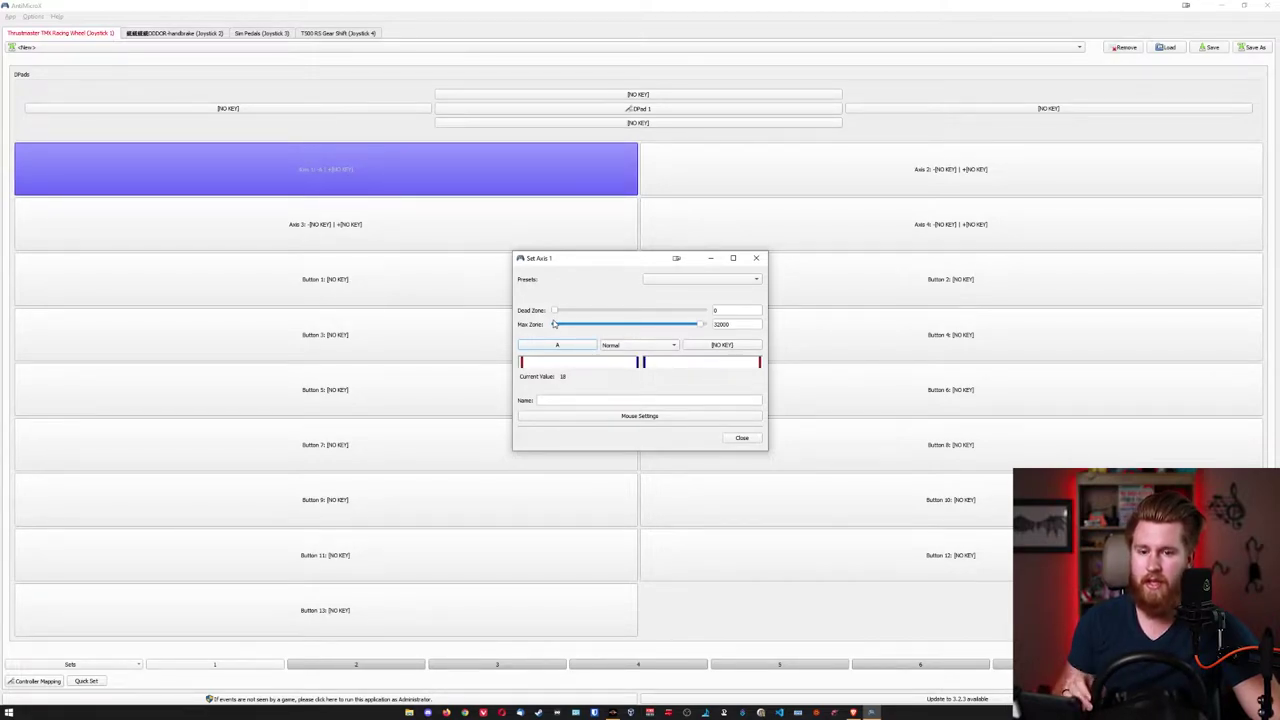
drag(555, 312, 564, 316)
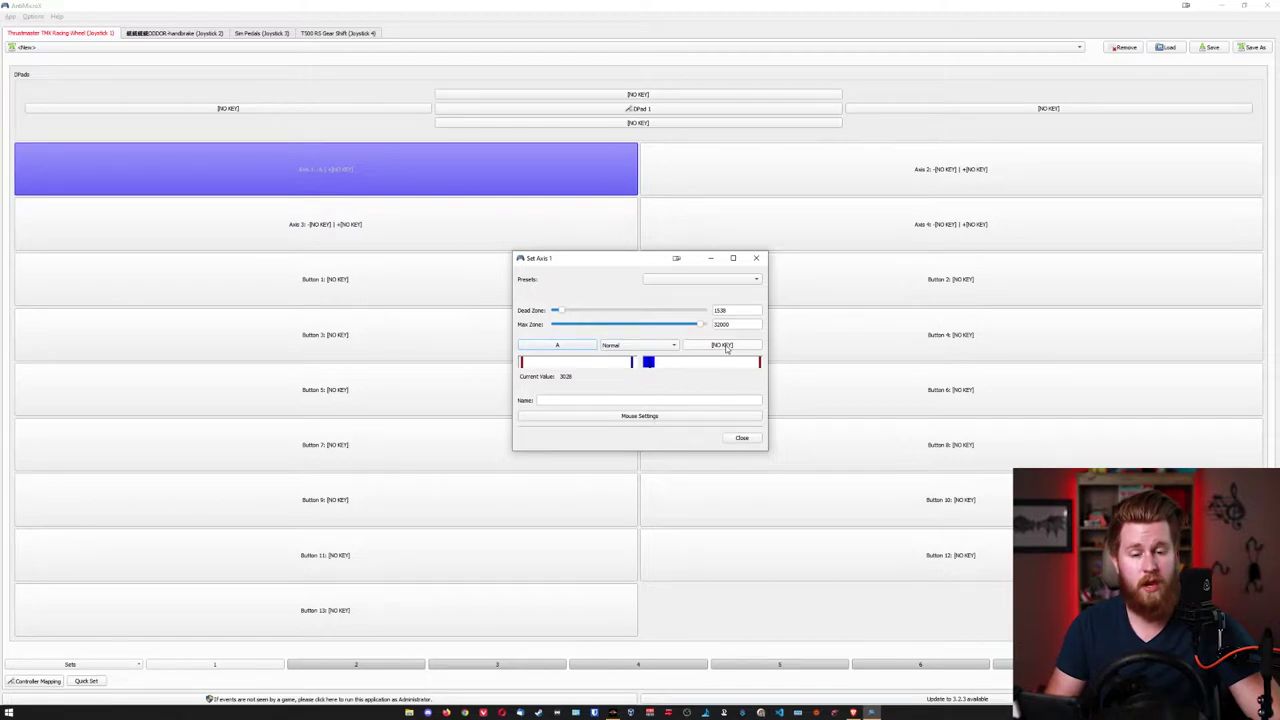
click(721, 345)
click(540, 347)
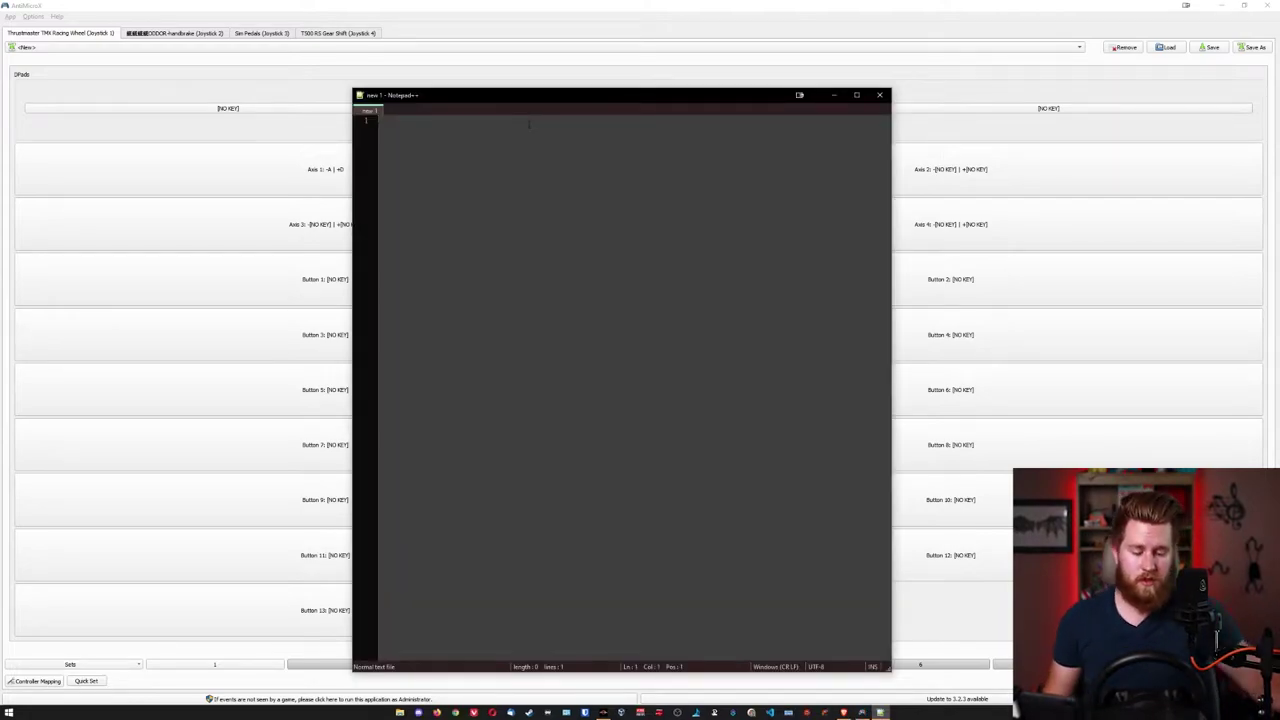
Step: Test the wheel's A and D output in an empty Notepad++ document, discard it and close the Axis 1 settings
text(dadadadadadad)
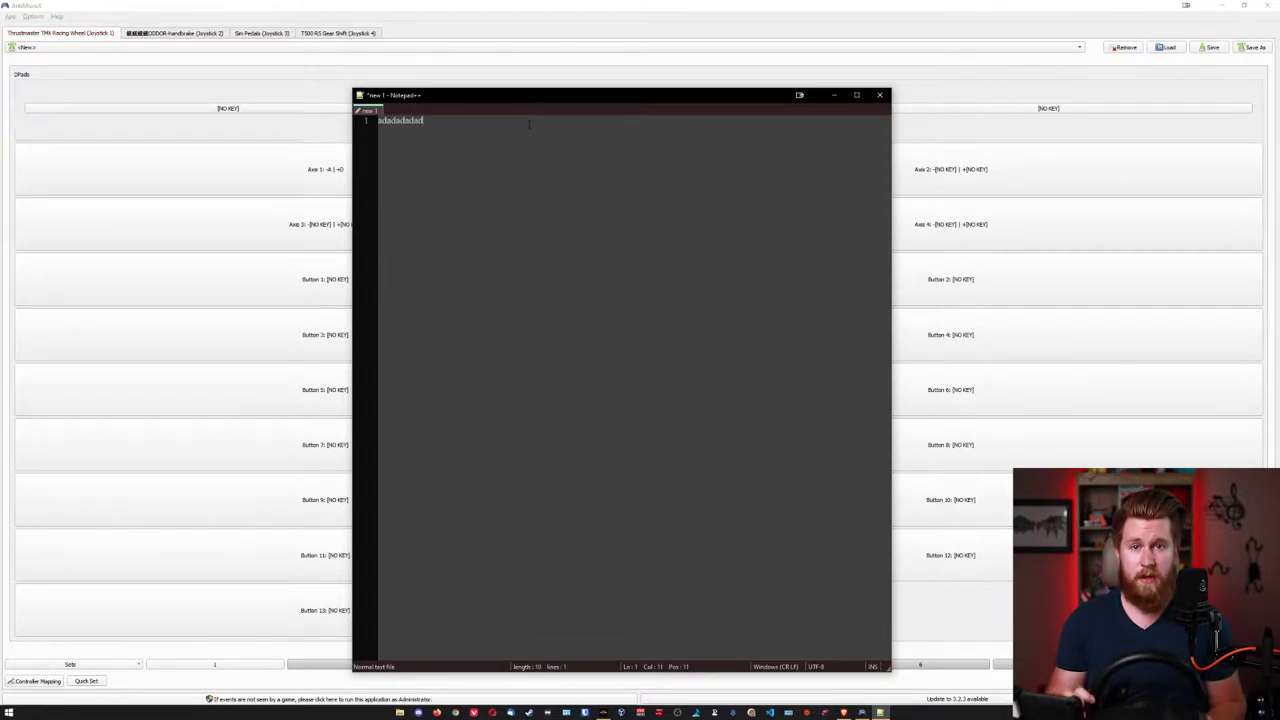
text(ada)
click(879, 95)
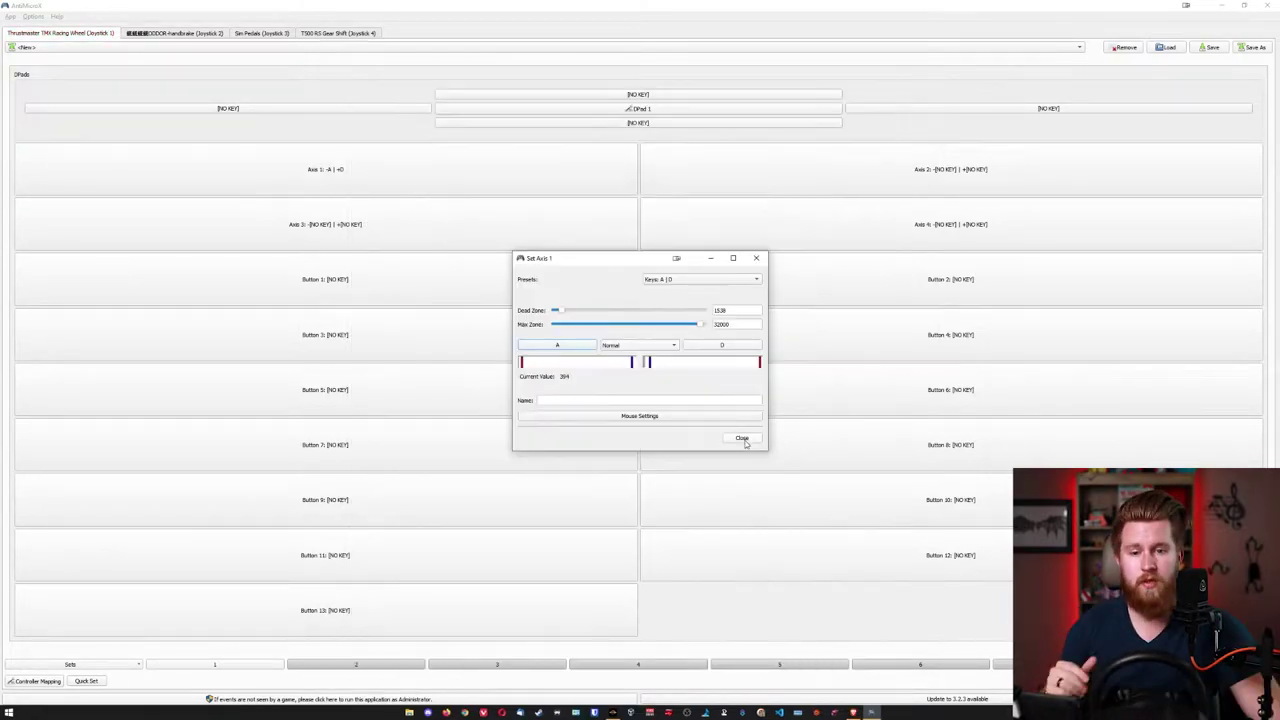
click(743, 439)
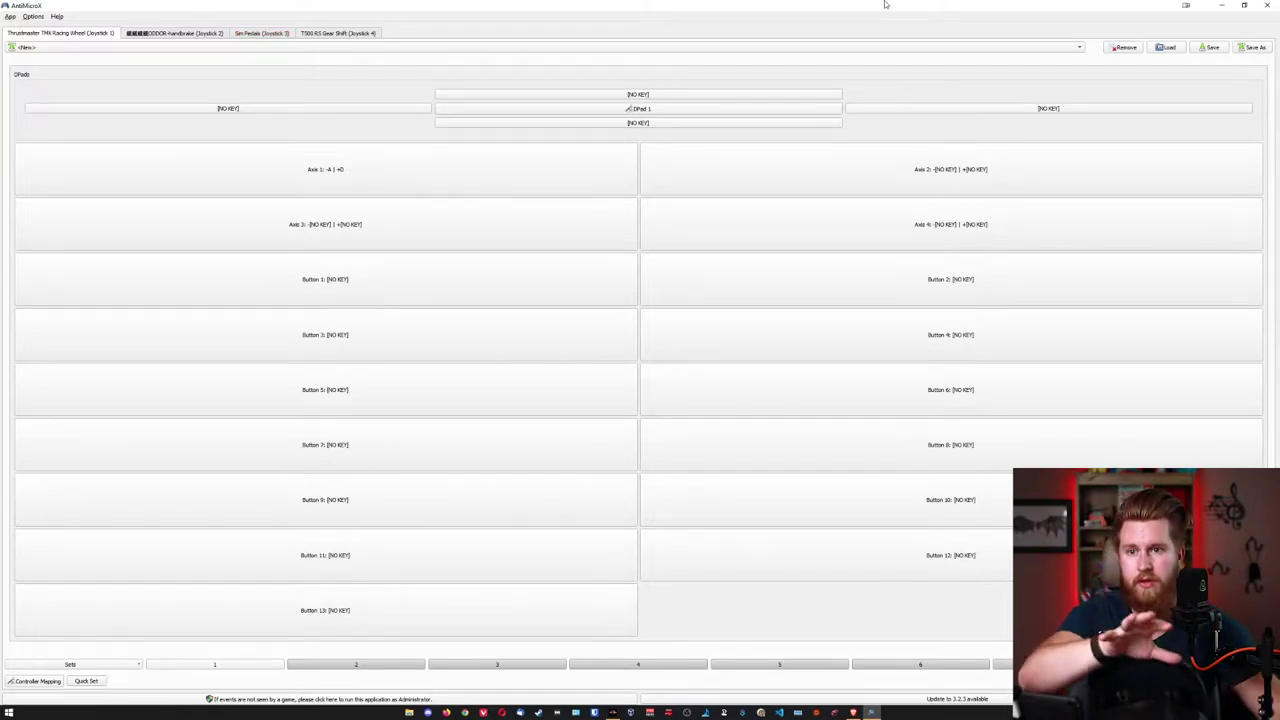
Step: Bind the positive direction of Axis 1 on the Sim Pedals to the W key and reduce its dead zone to about 879
click(262, 34)
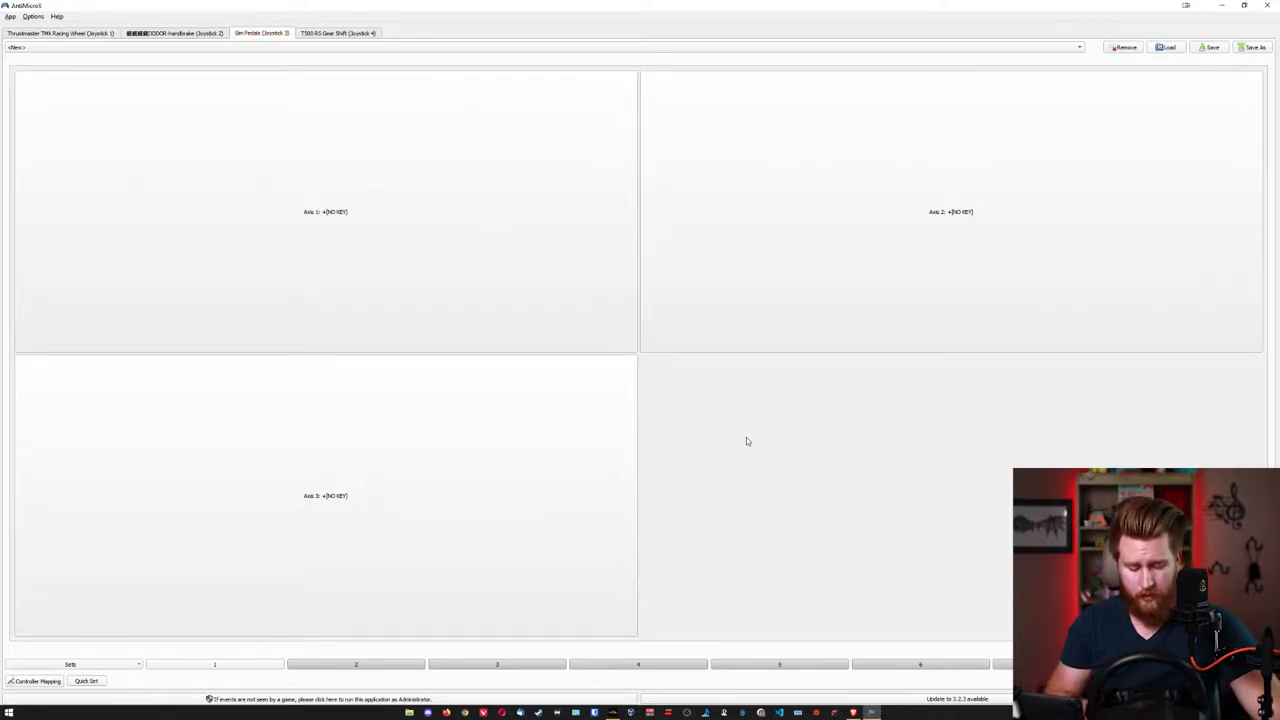
click(524, 282)
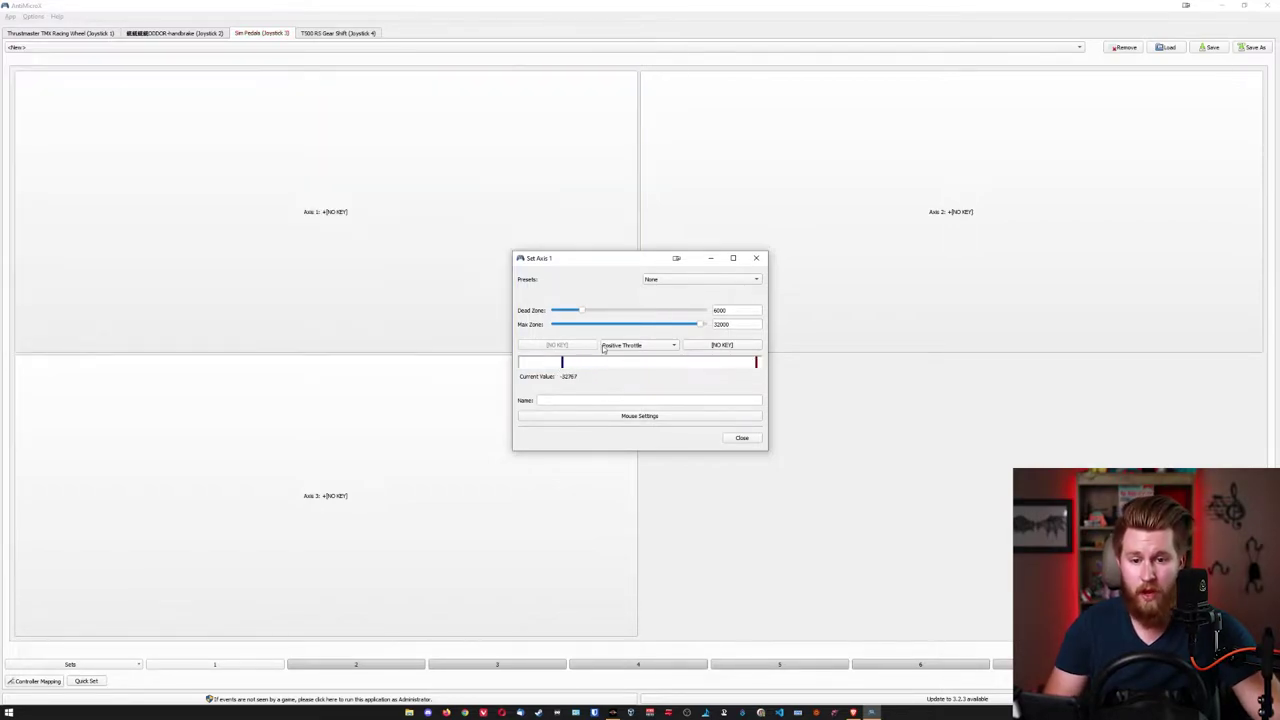
click(722, 345)
click(507, 318)
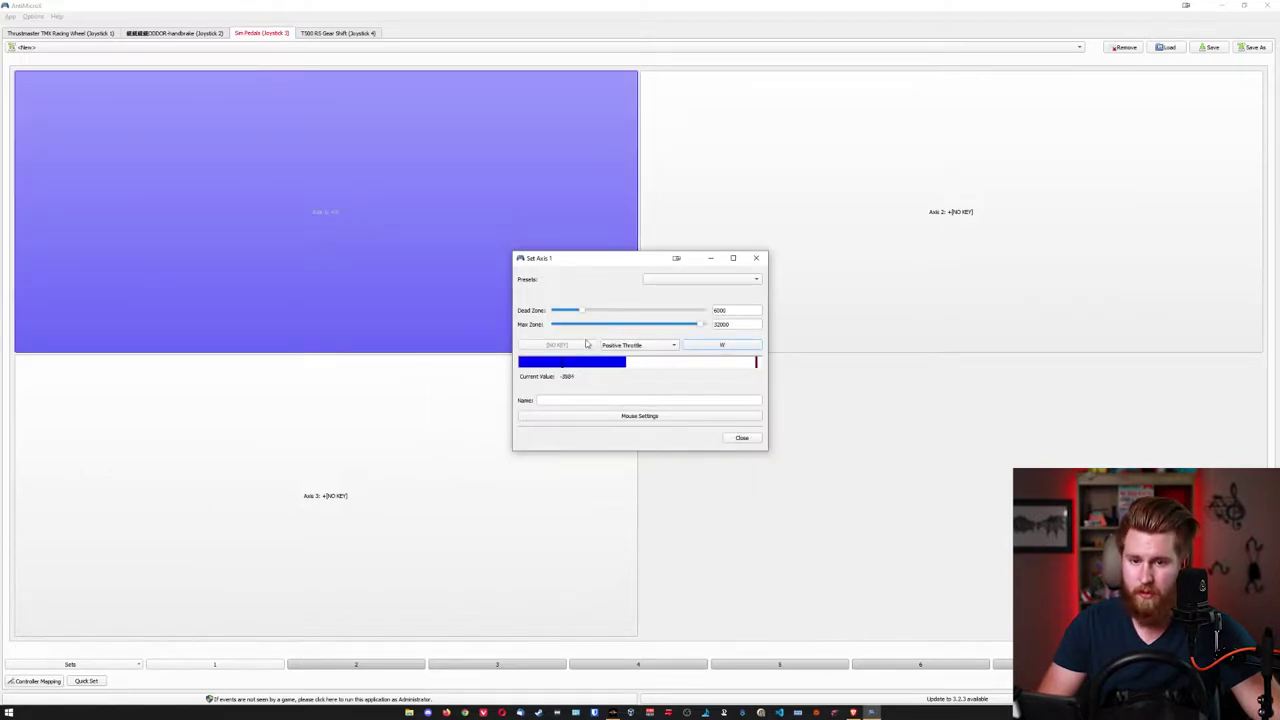
drag(582, 314, 558, 315)
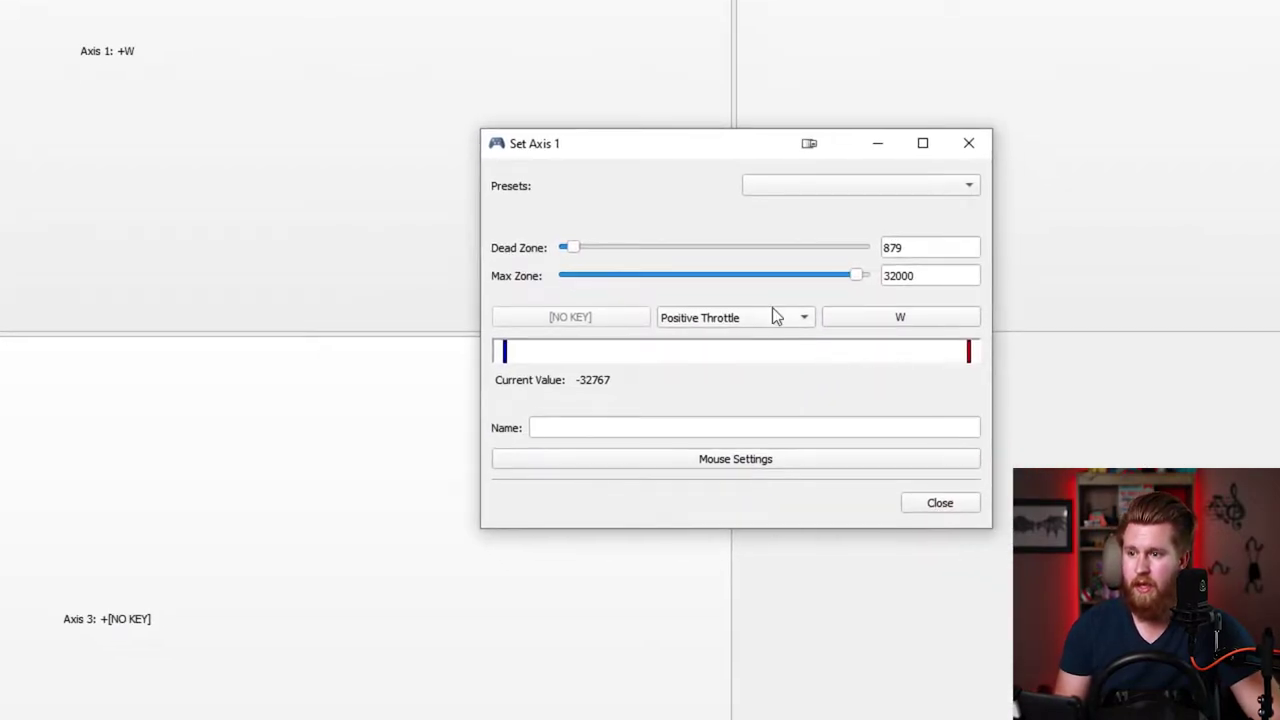
Step: Try the Normal mode on the Sim Pedals' Axis 1 and switch it back to Positive Throttle
click(777, 319)
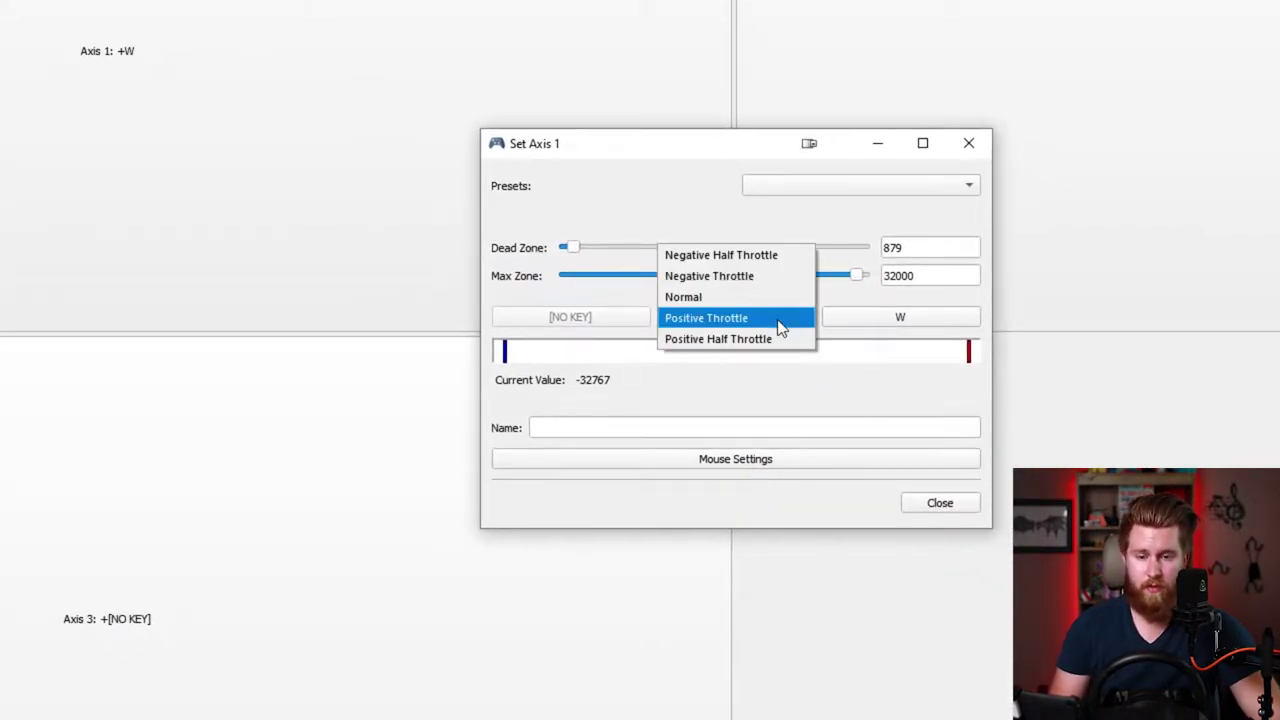
click(723, 299)
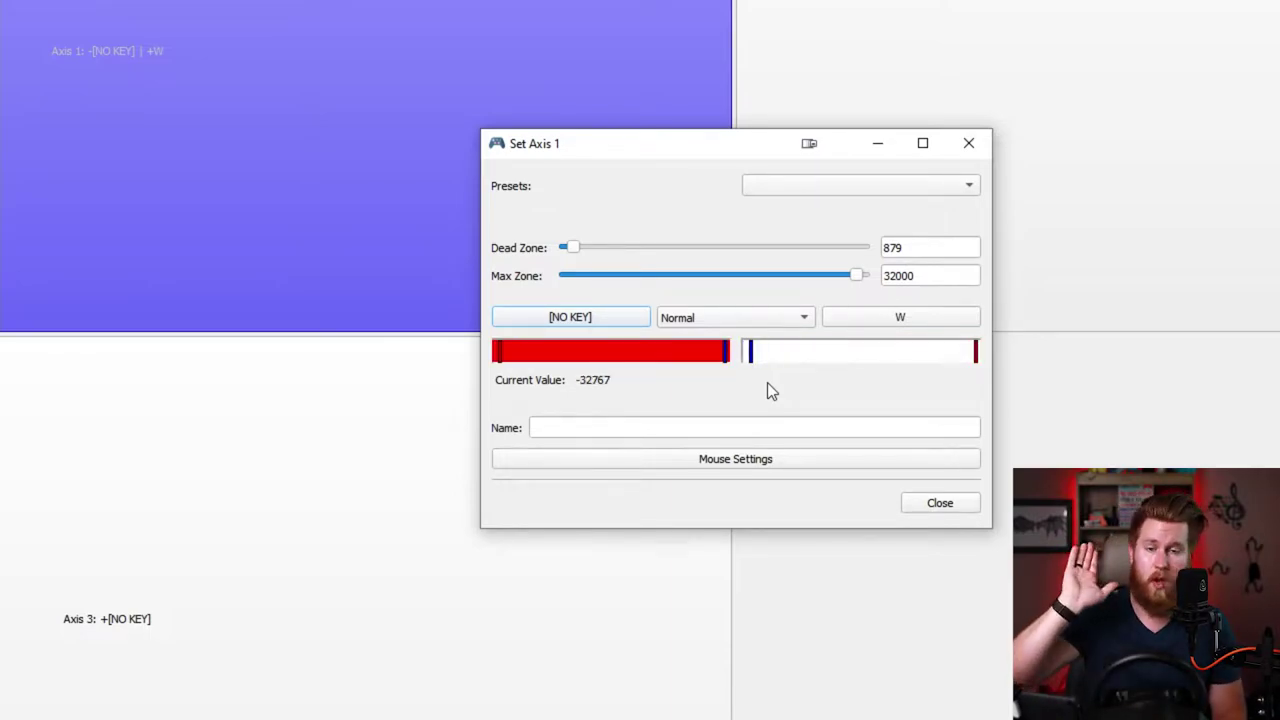
click(781, 318)
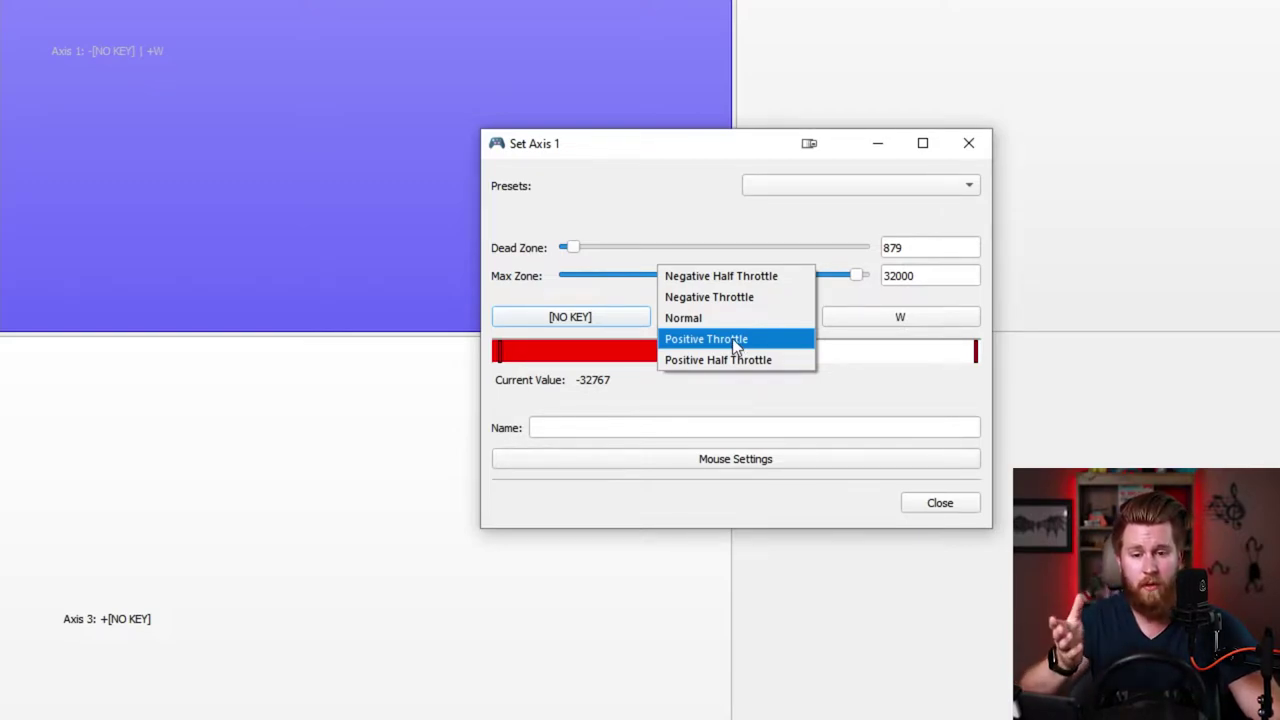
click(700, 340)
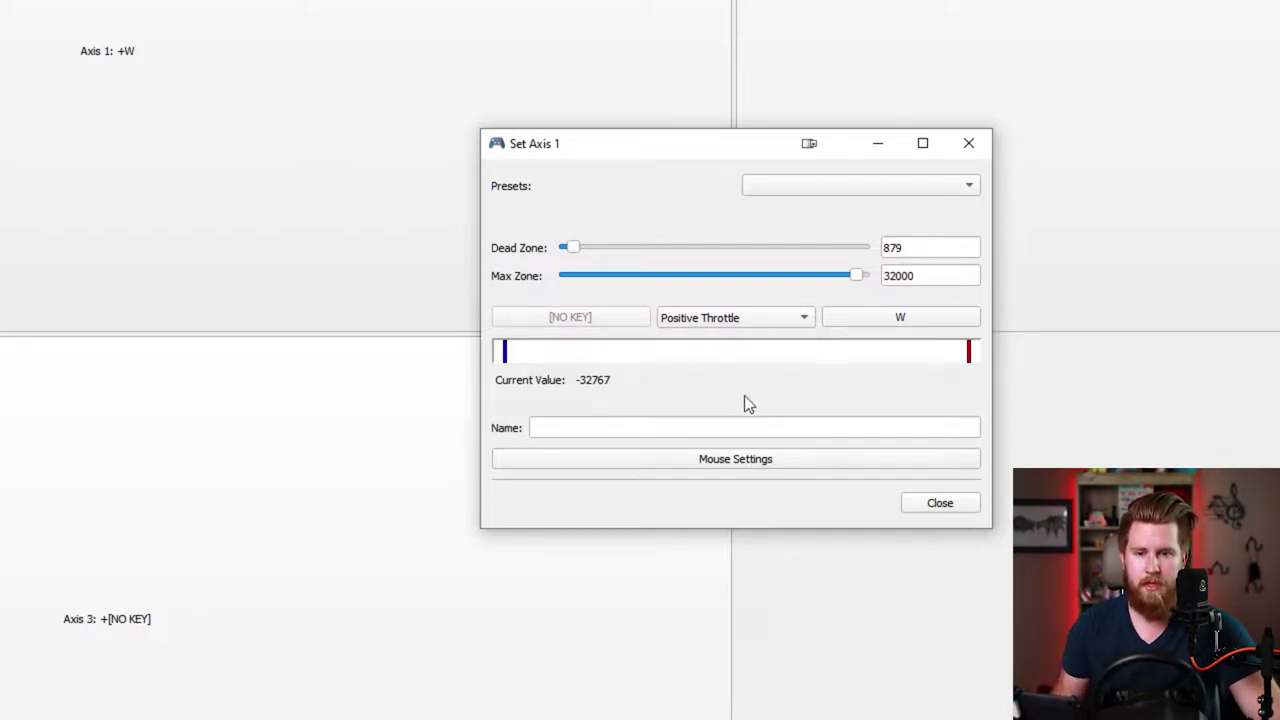
Step: Reduce the dead zone of the Sim Pedals' Axis 3 to about 1208 and bind its positive direction to the S key
click(941, 505)
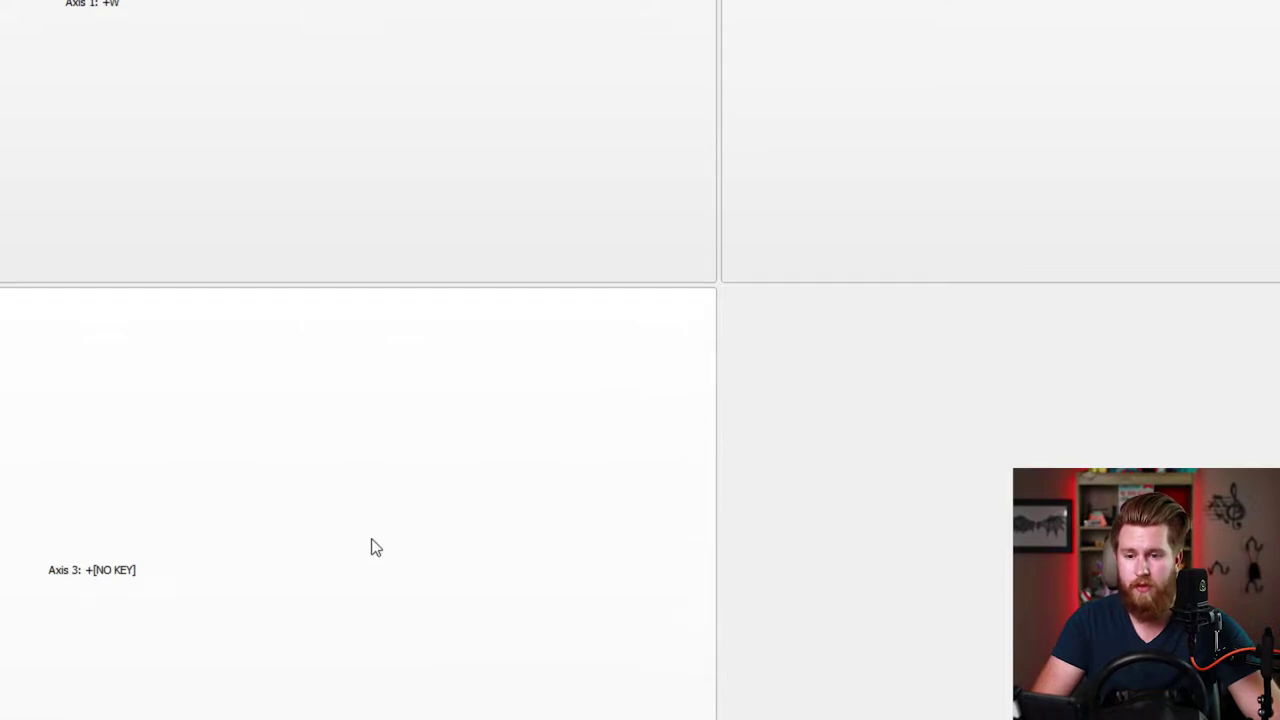
click(371, 547)
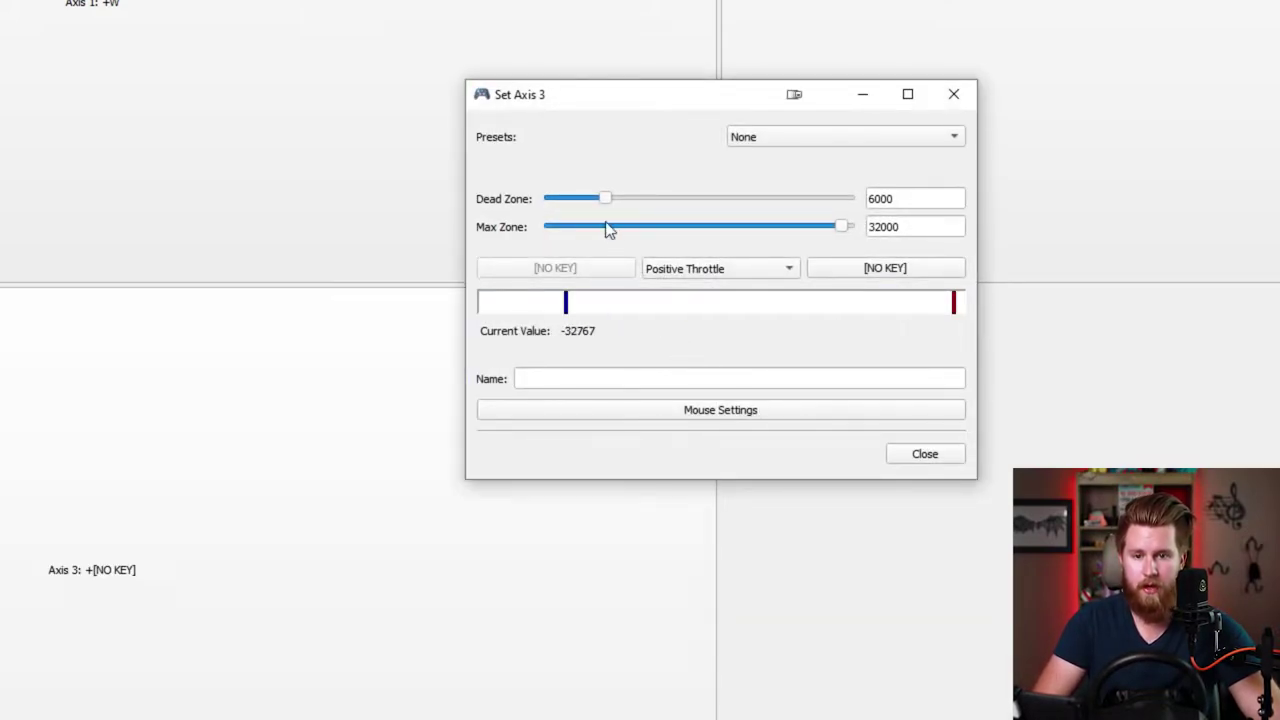
drag(603, 197, 558, 208)
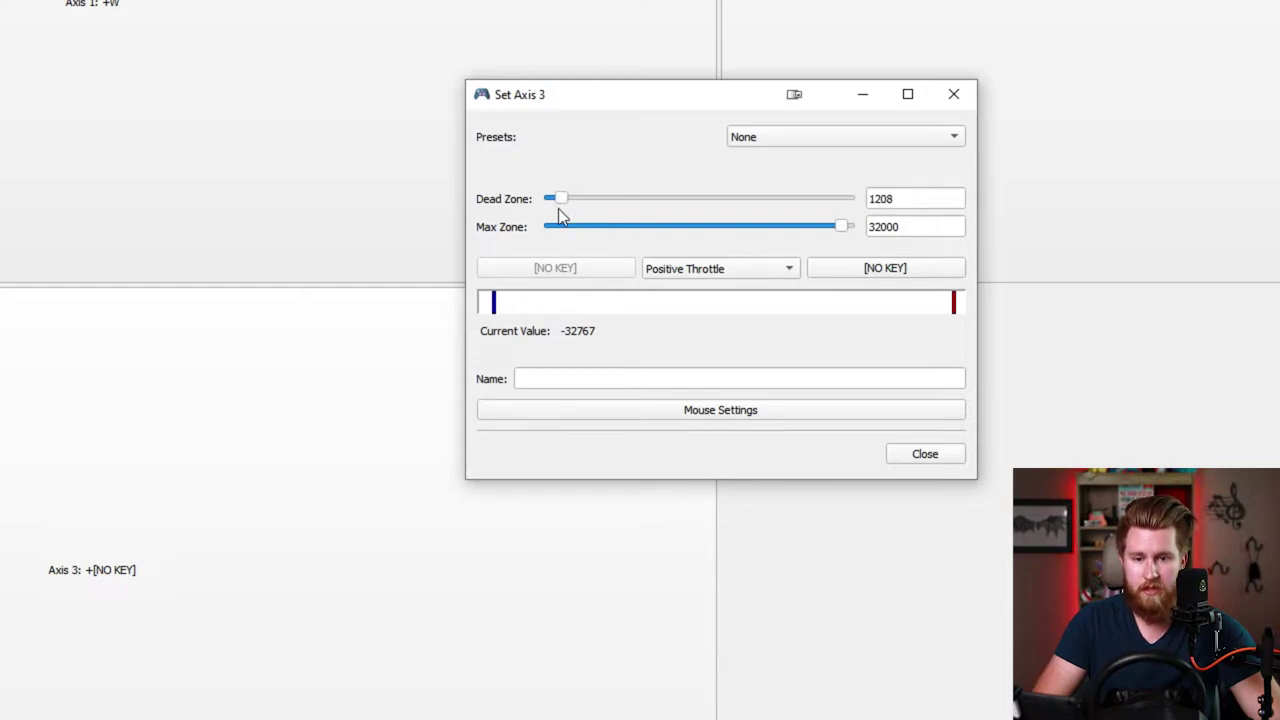
click(880, 270)
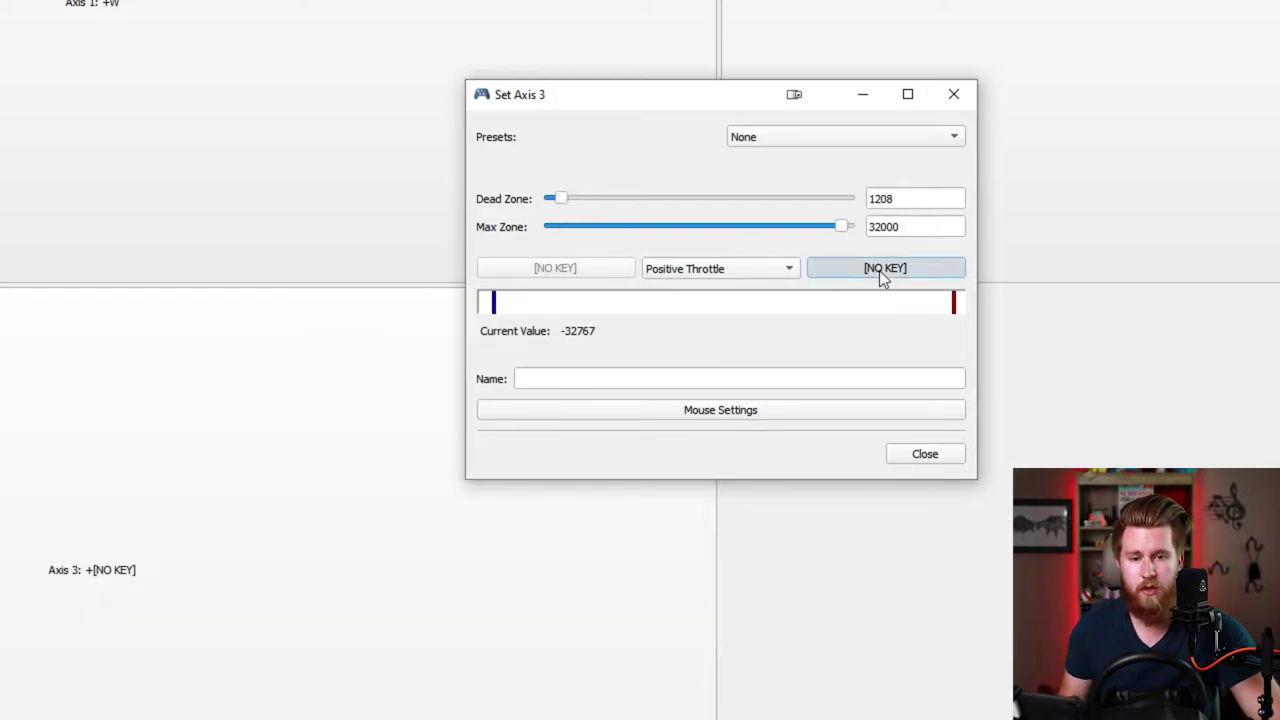
click(469, 262)
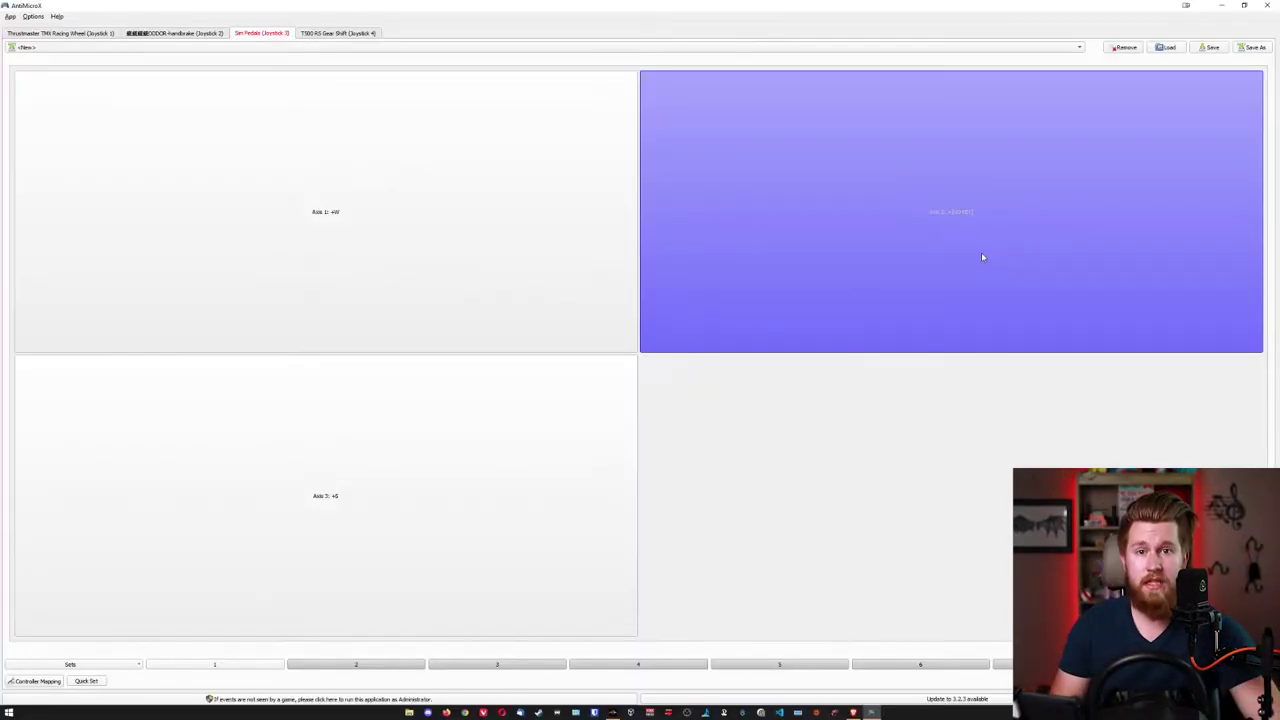
Step: Reduce the dead zone of the Sim Pedals' Axis 2 to about 989 and bind its positive direction to SPACE
click(970, 245)
drag(582, 310, 560, 315)
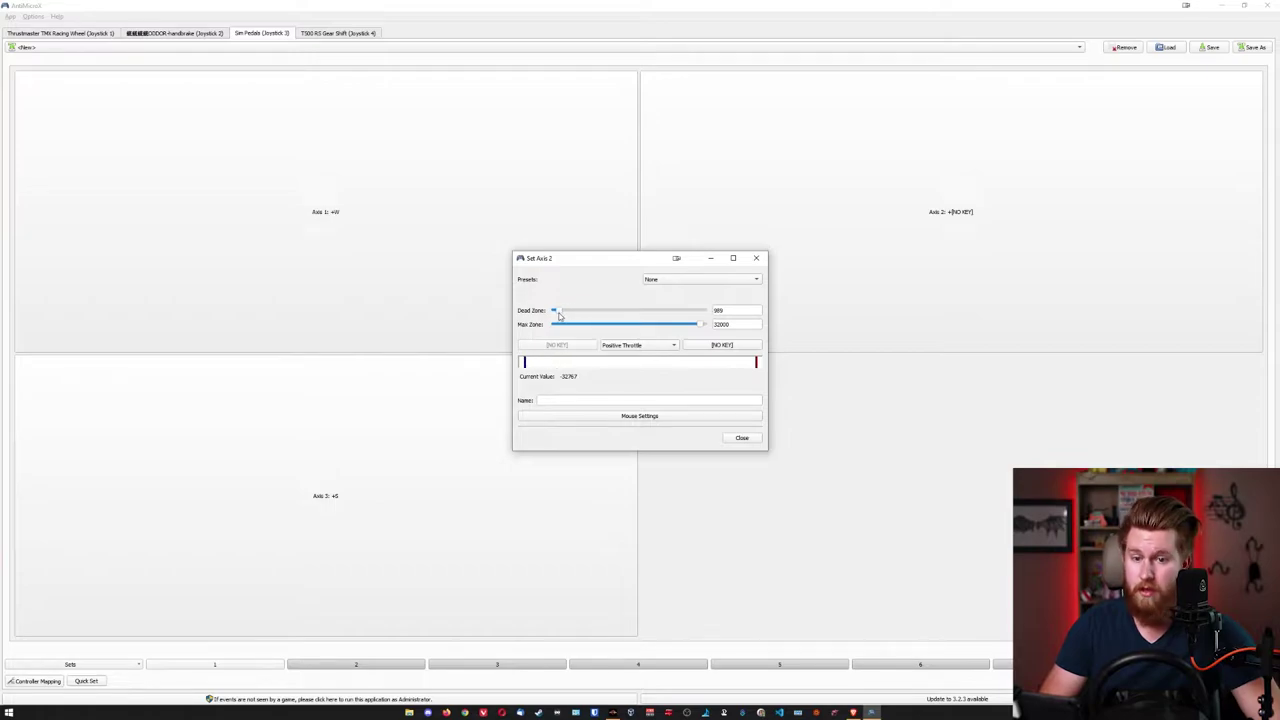
click(712, 349)
click(585, 390)
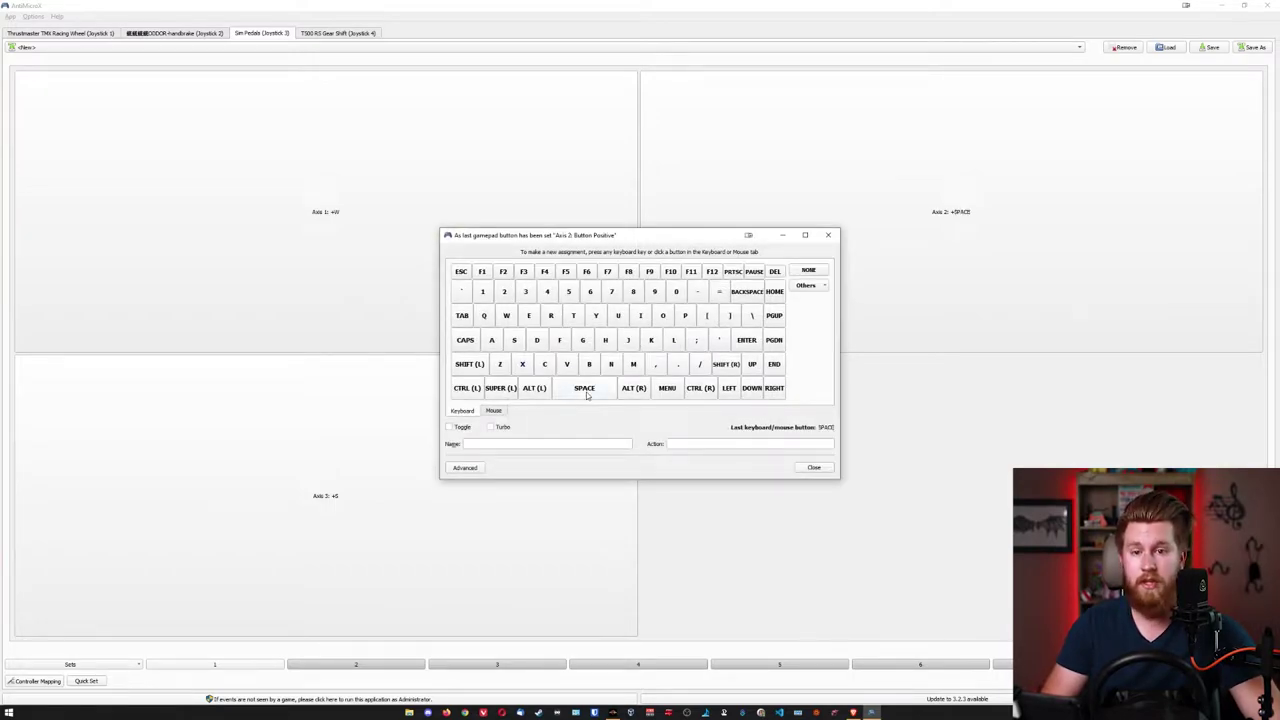
click(814, 468)
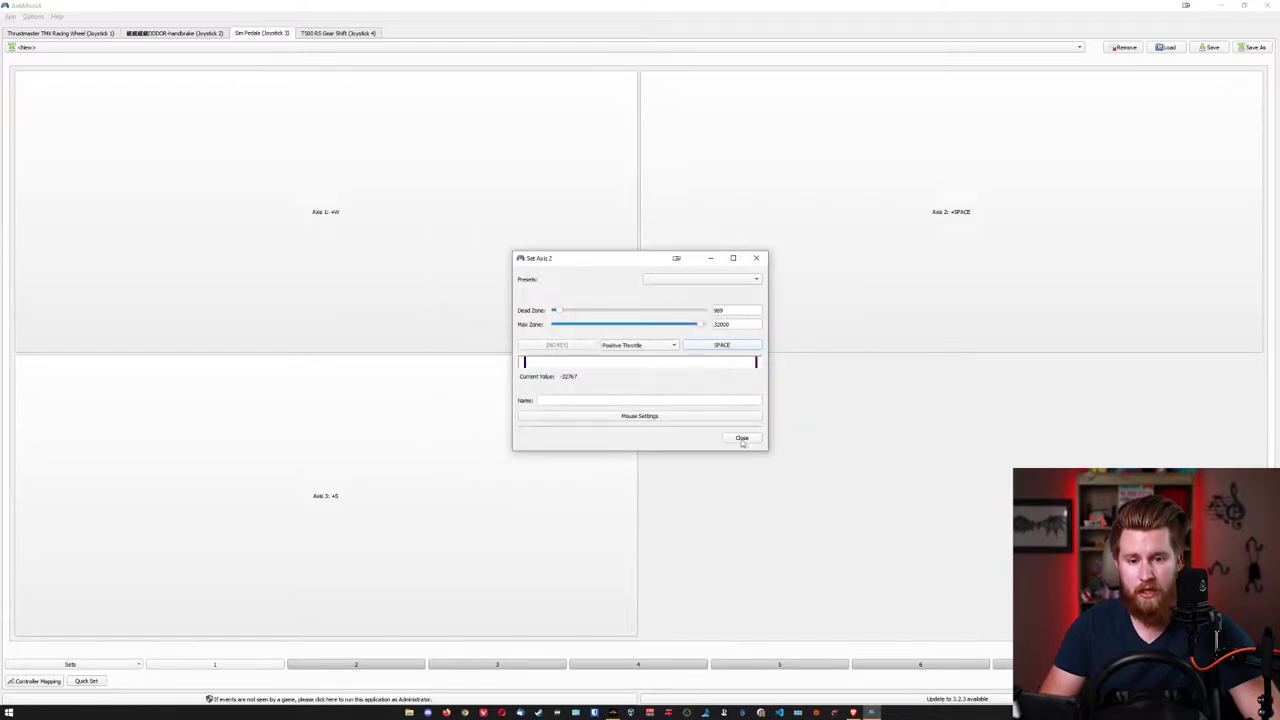
click(742, 437)
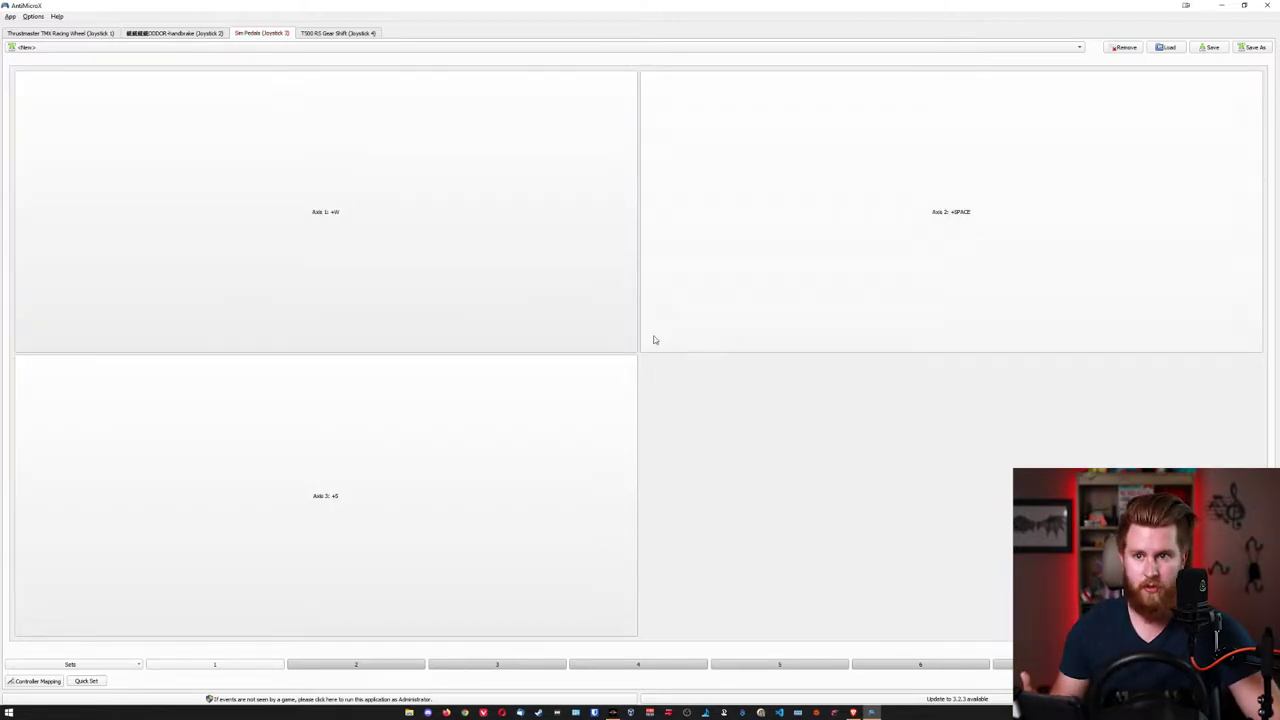
Step: Bind Button 2 of the Thrustmaster TMX Racing Wheel to the left mouse button
click(79, 34)
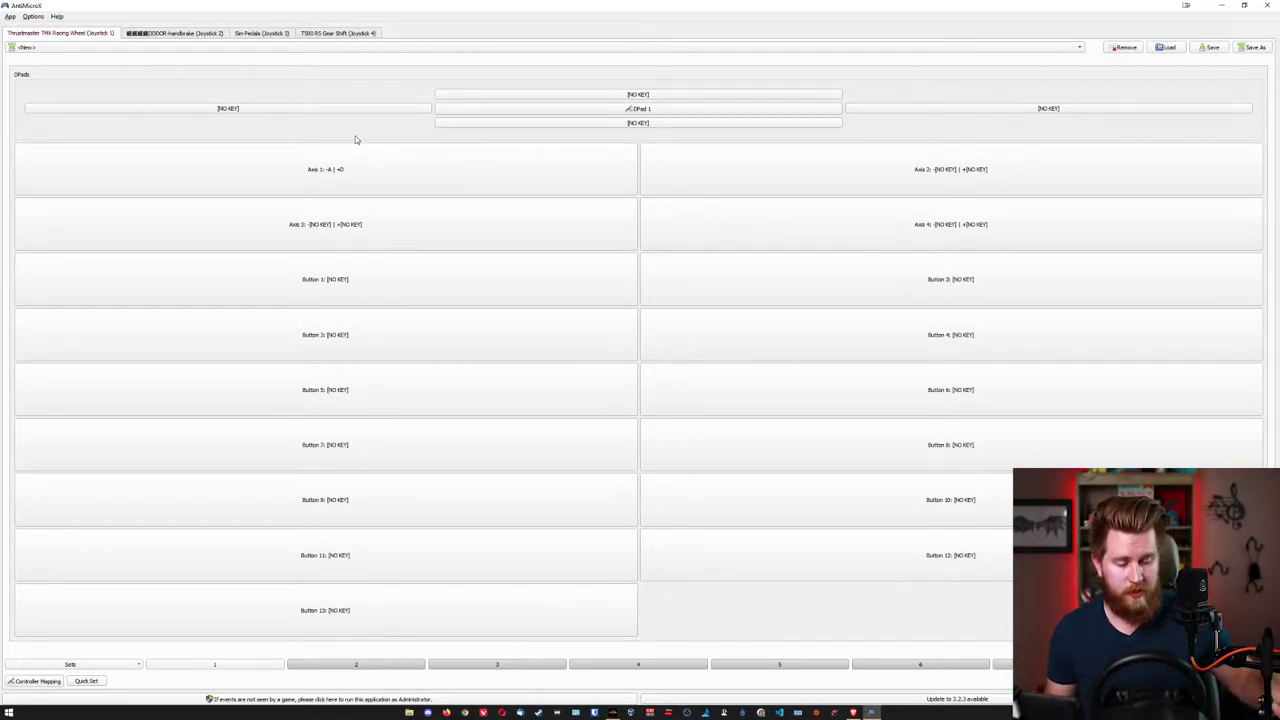
click(833, 288)
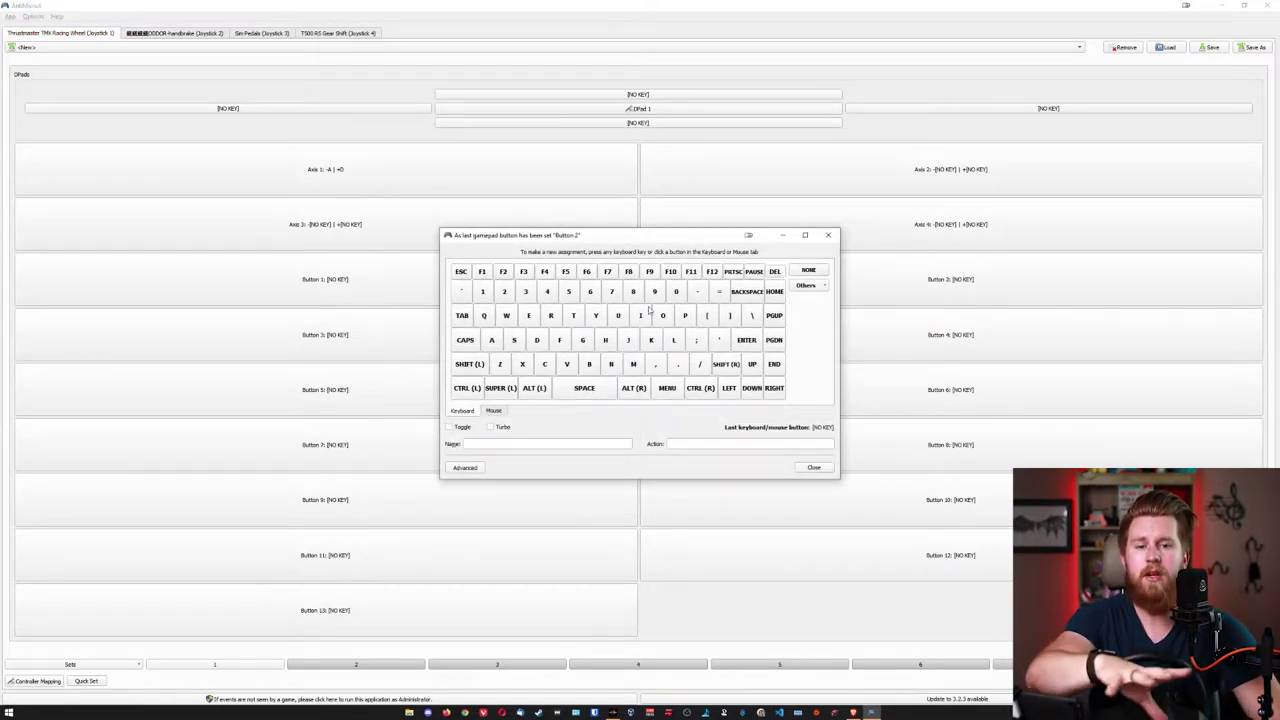
click(494, 412)
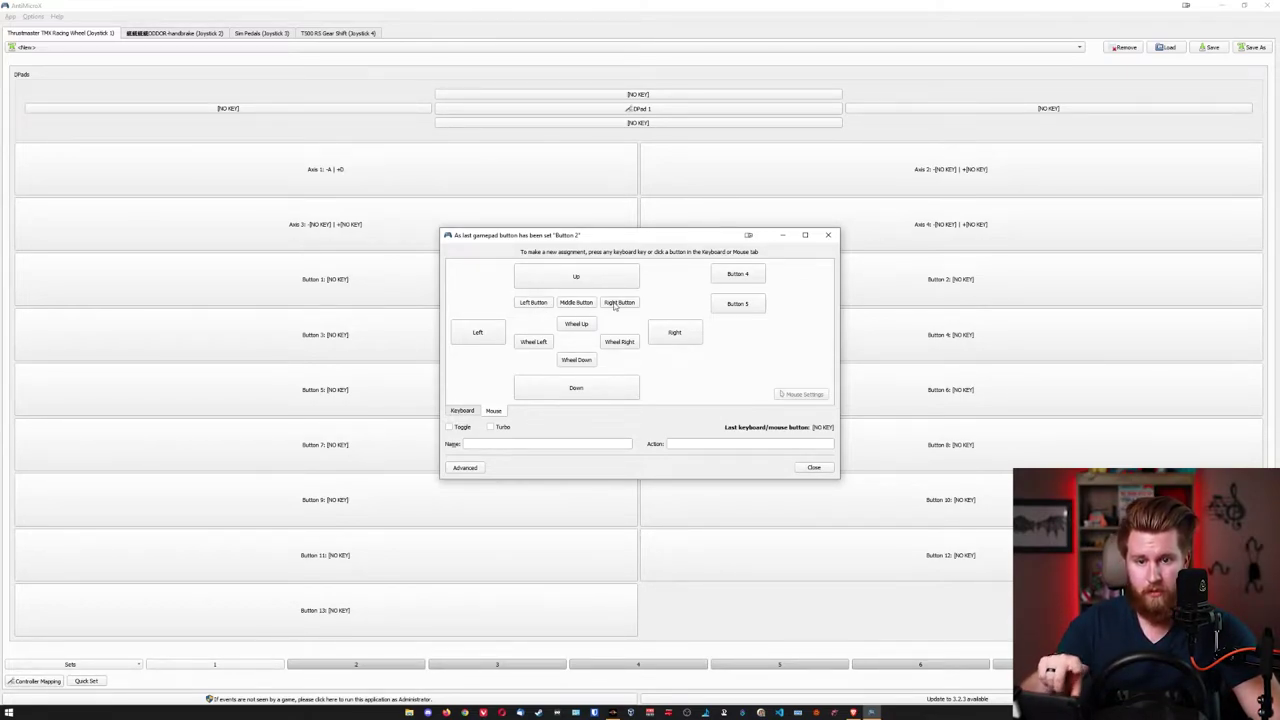
click(534, 304)
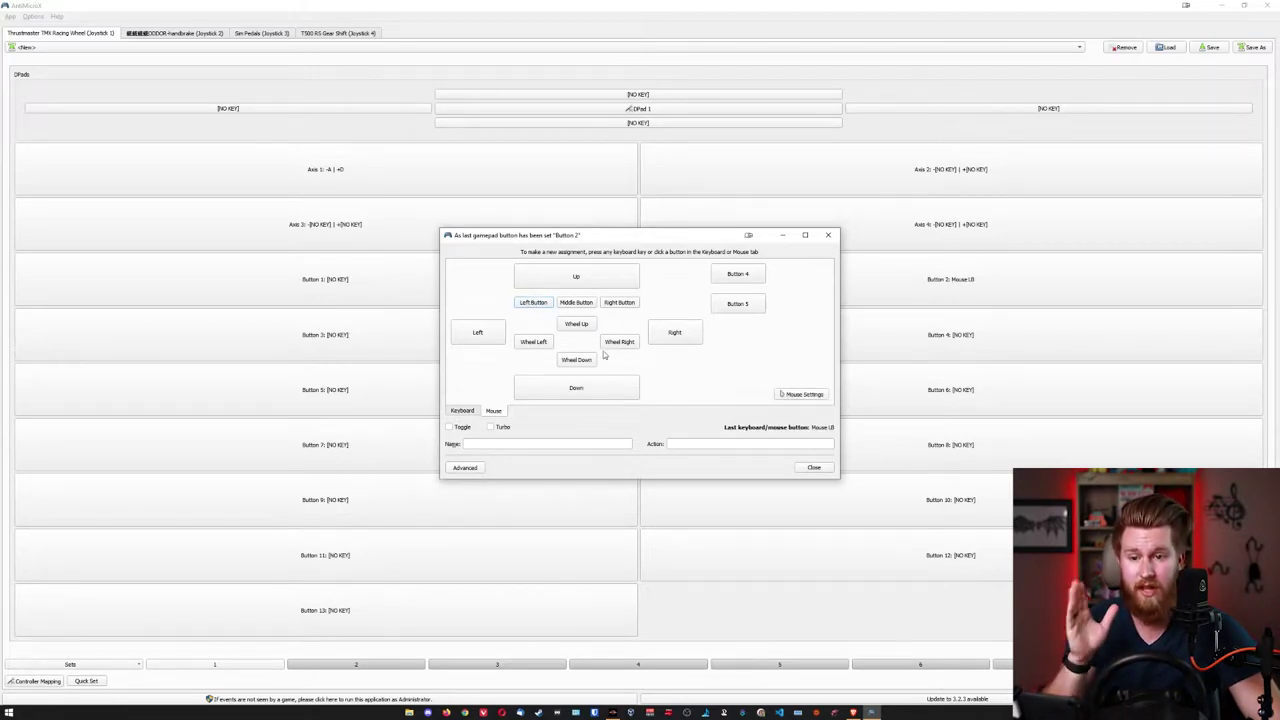
click(814, 468)
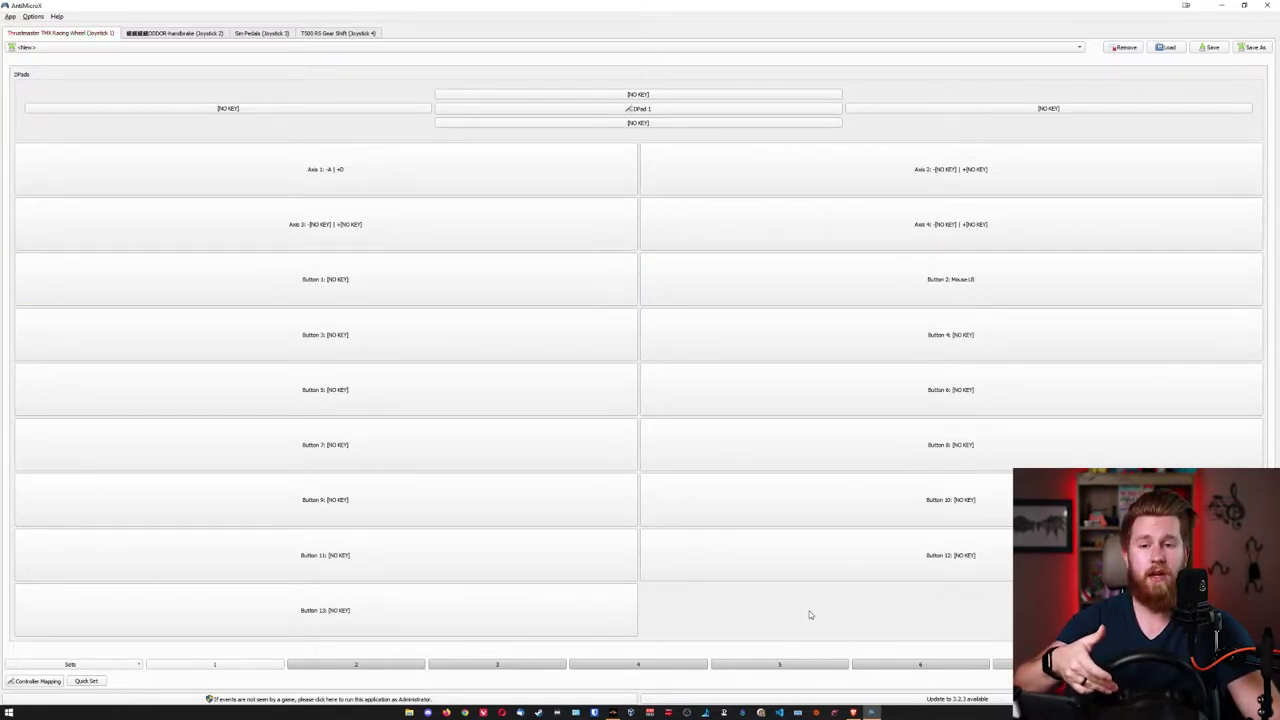
Step: Bind the wheel's Button 1 to the right mouse button
click(422, 283)
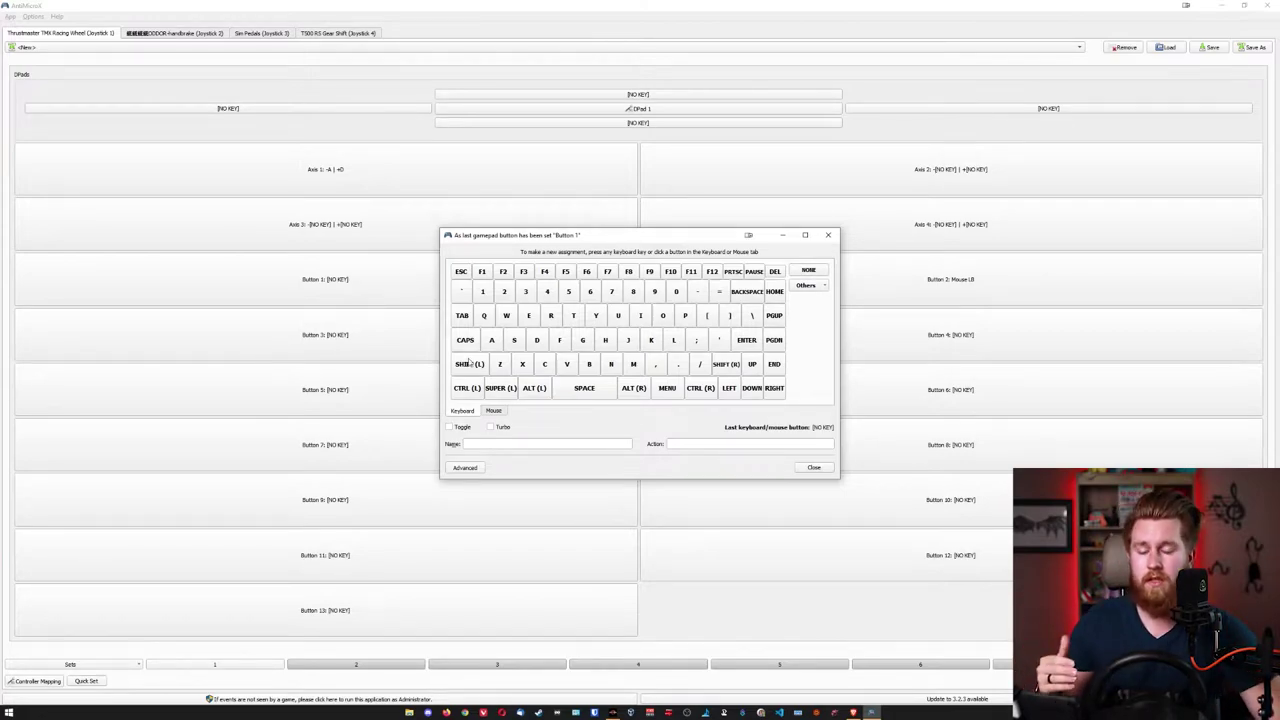
click(494, 411)
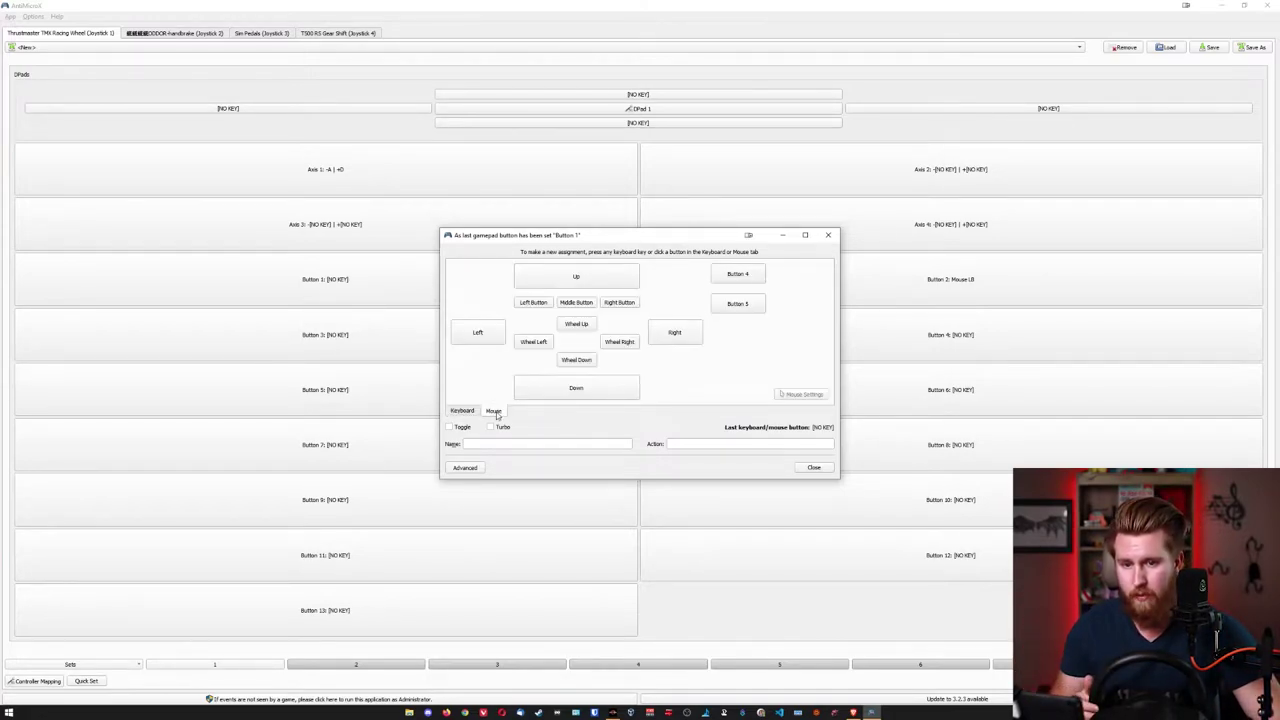
click(622, 305)
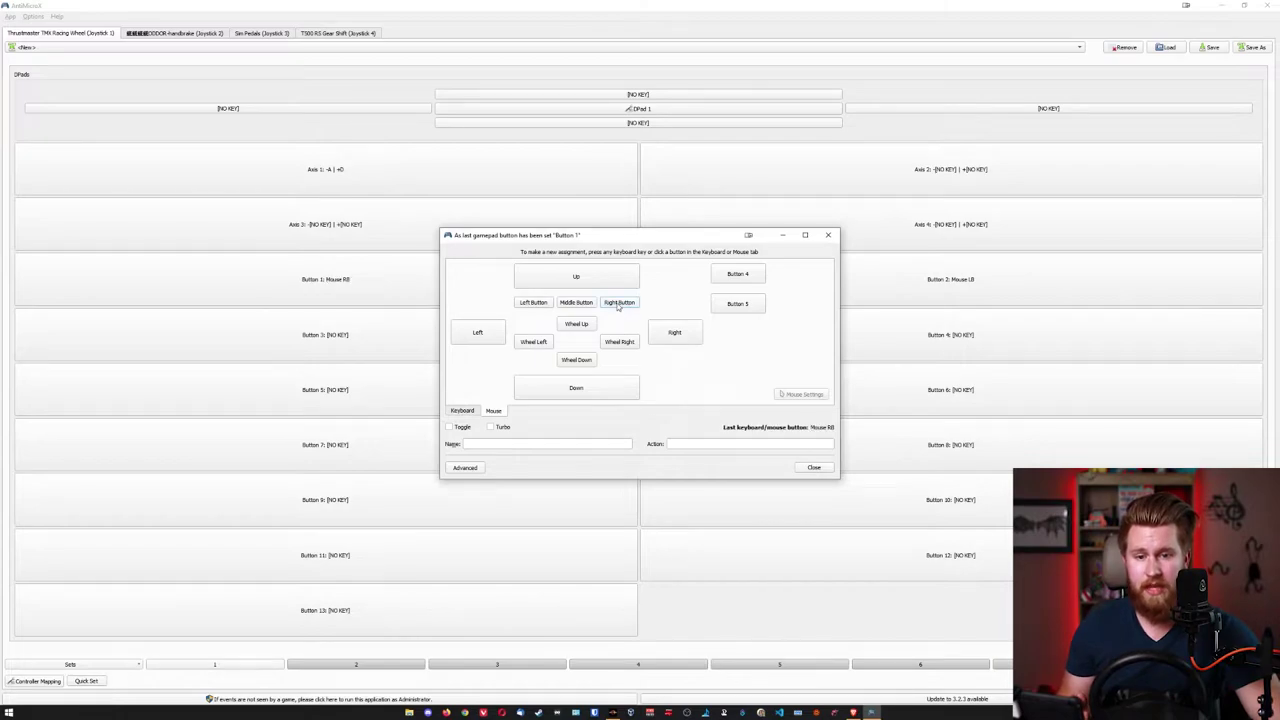
click(813, 468)
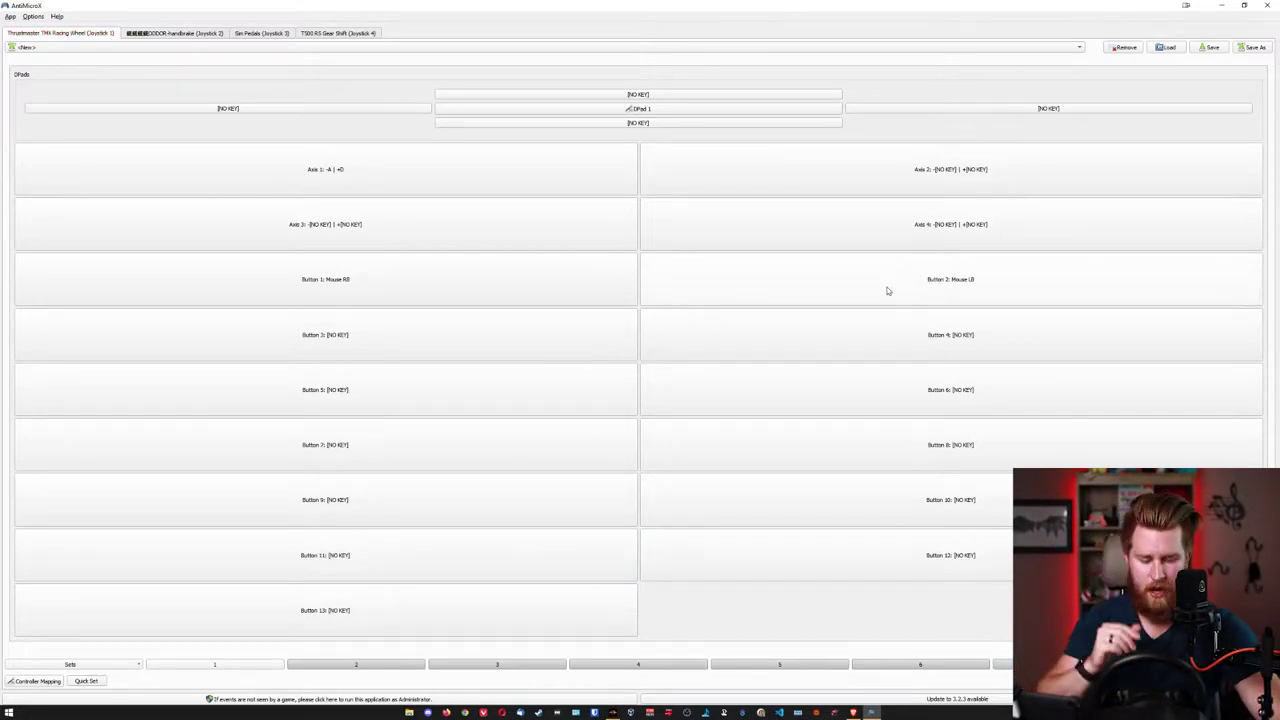
Step: Bind the wheel's Button 12 to rightward mouse movement
click(925, 570)
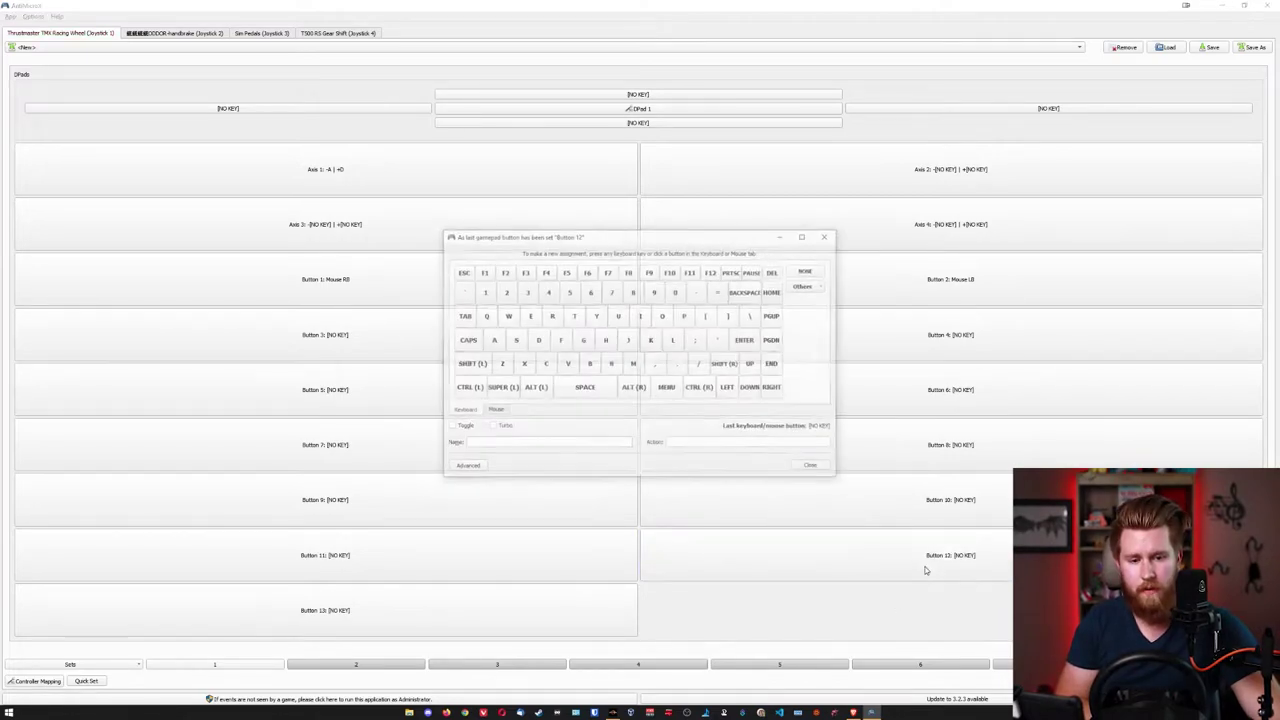
click(494, 411)
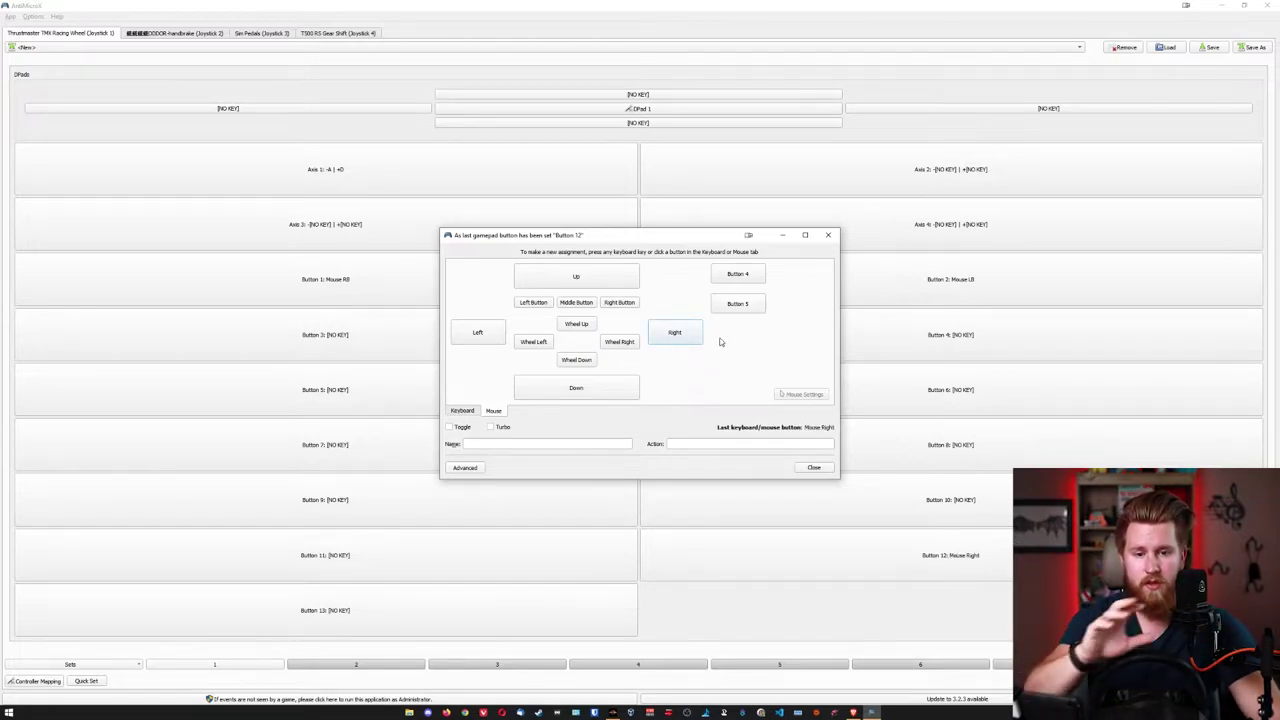
click(688, 339)
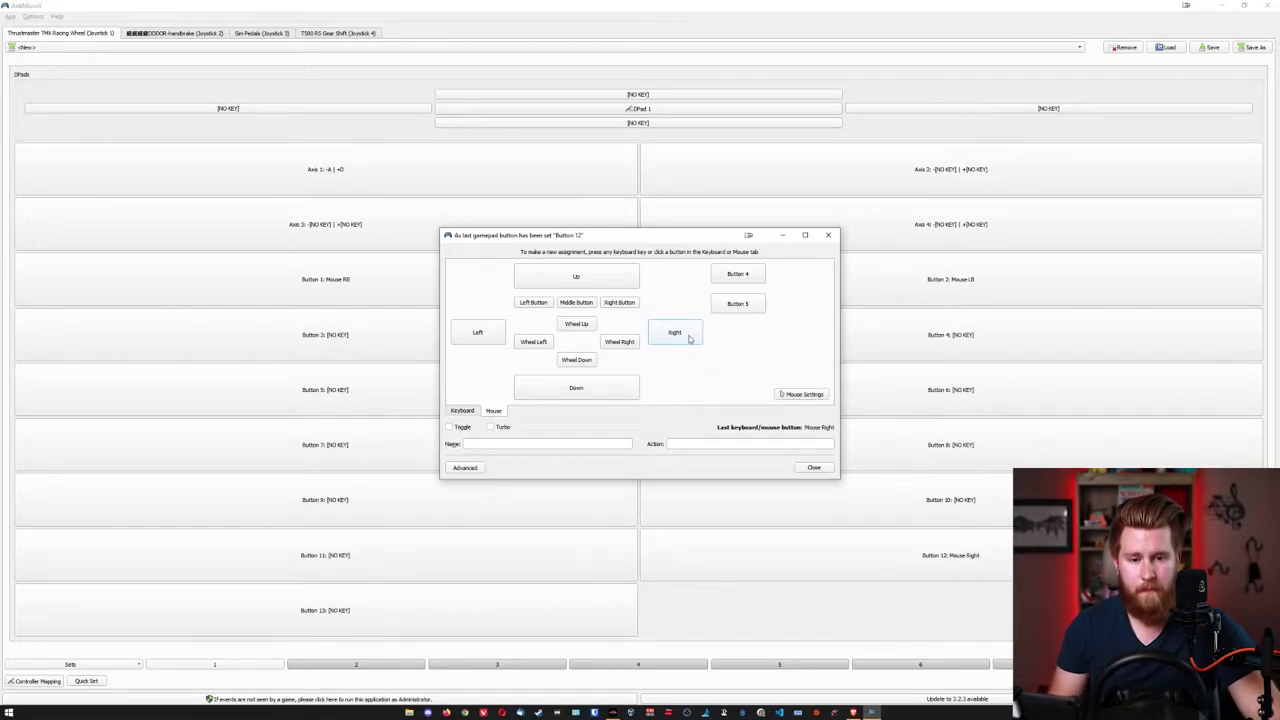
Step: Set Button 12's horizontal and vertical mouse speed to 200 with Linear acceleration
click(800, 395)
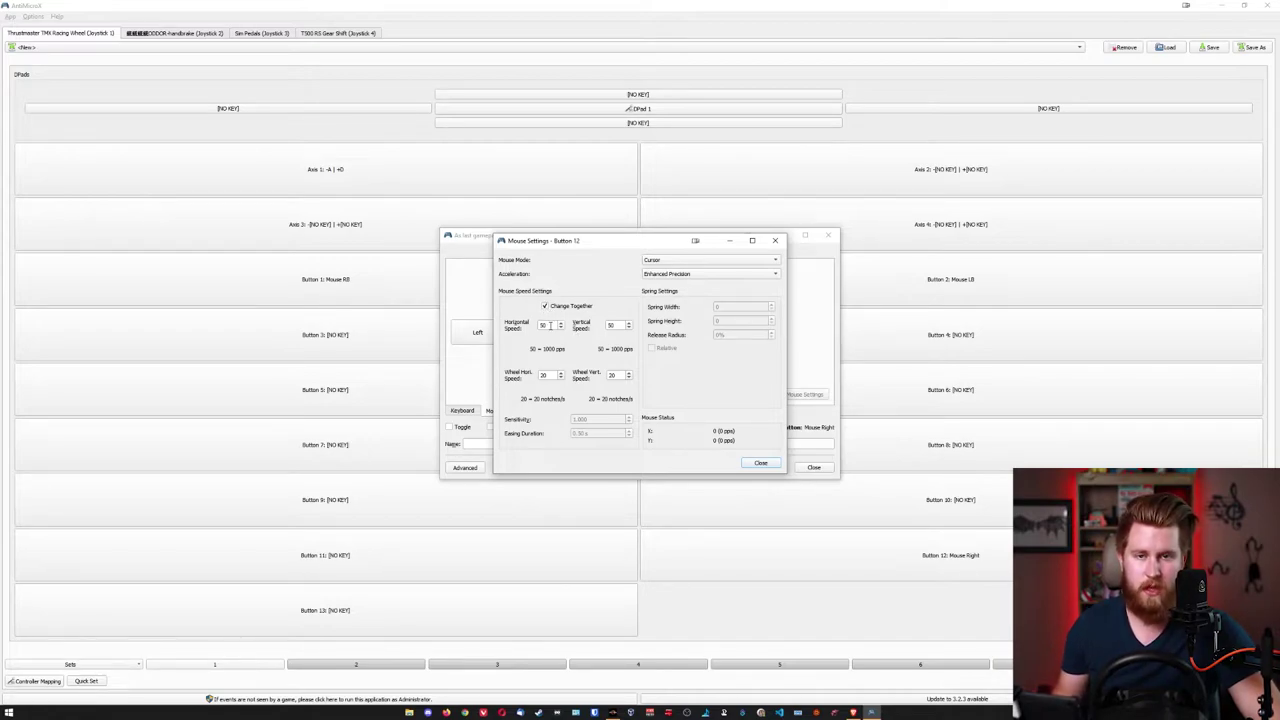
double_click(543, 325)
text(200)
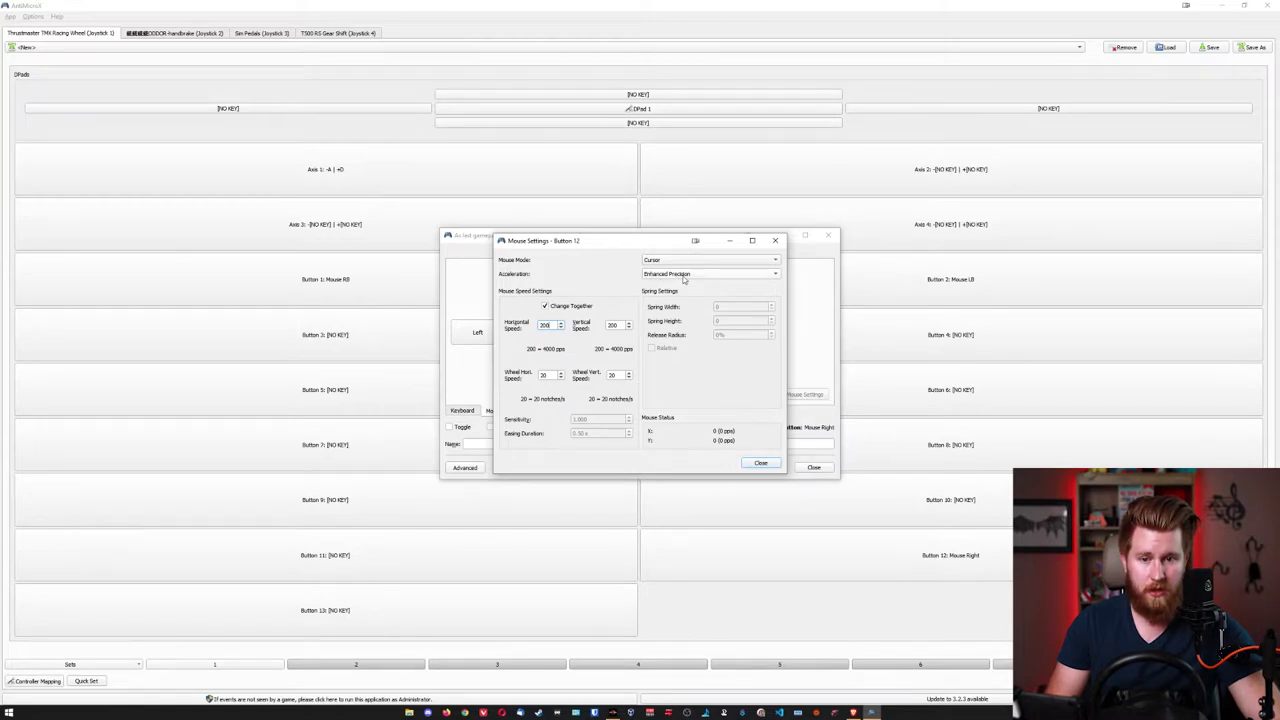
click(676, 275)
click(660, 285)
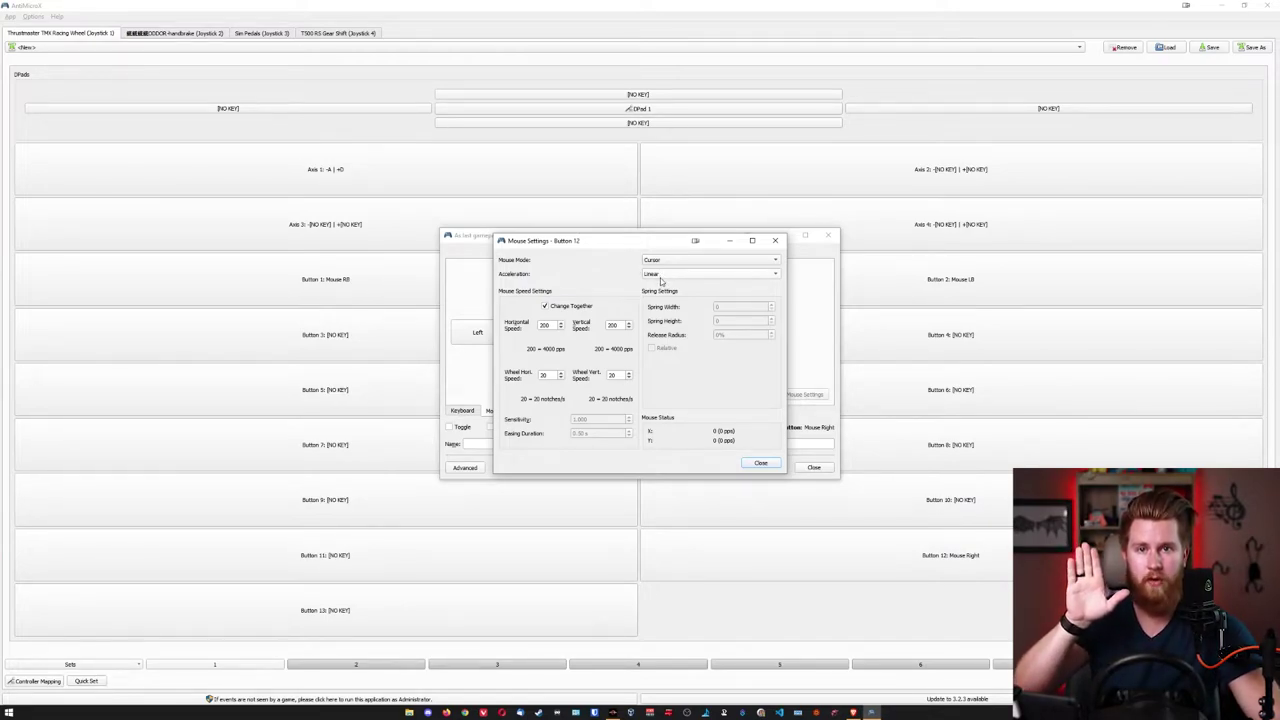
click(659, 279)
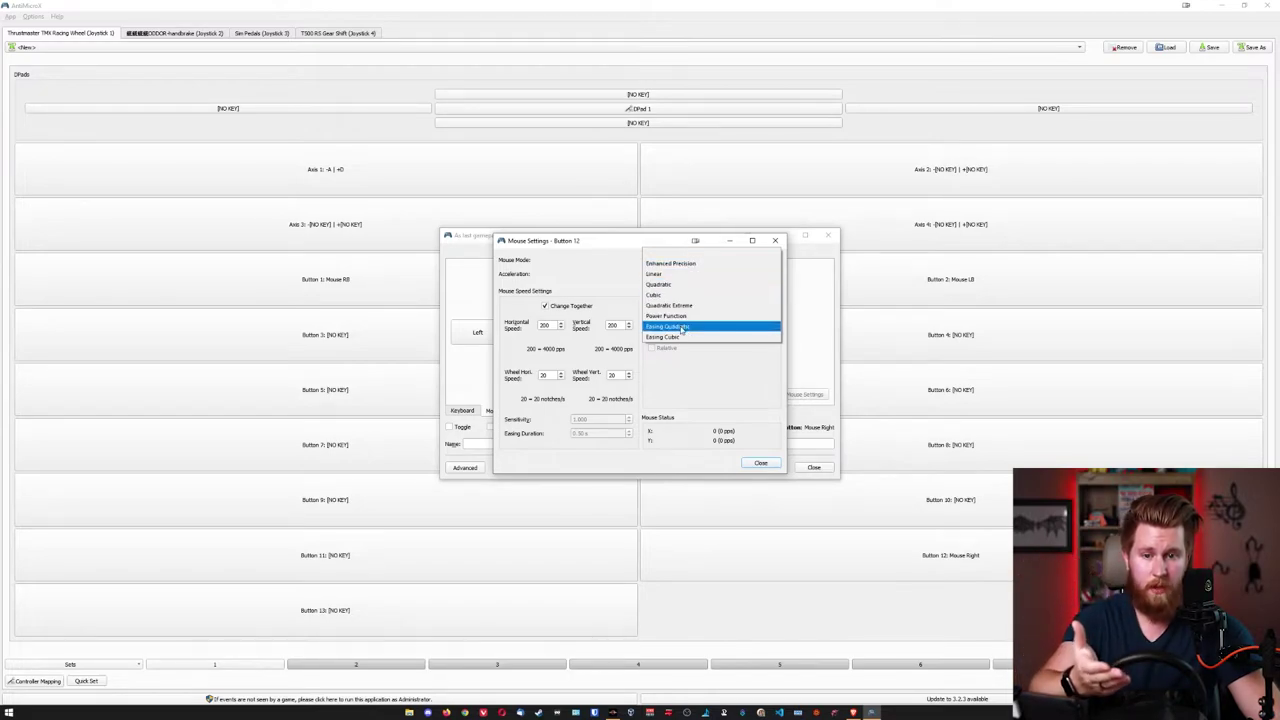
click(599, 269)
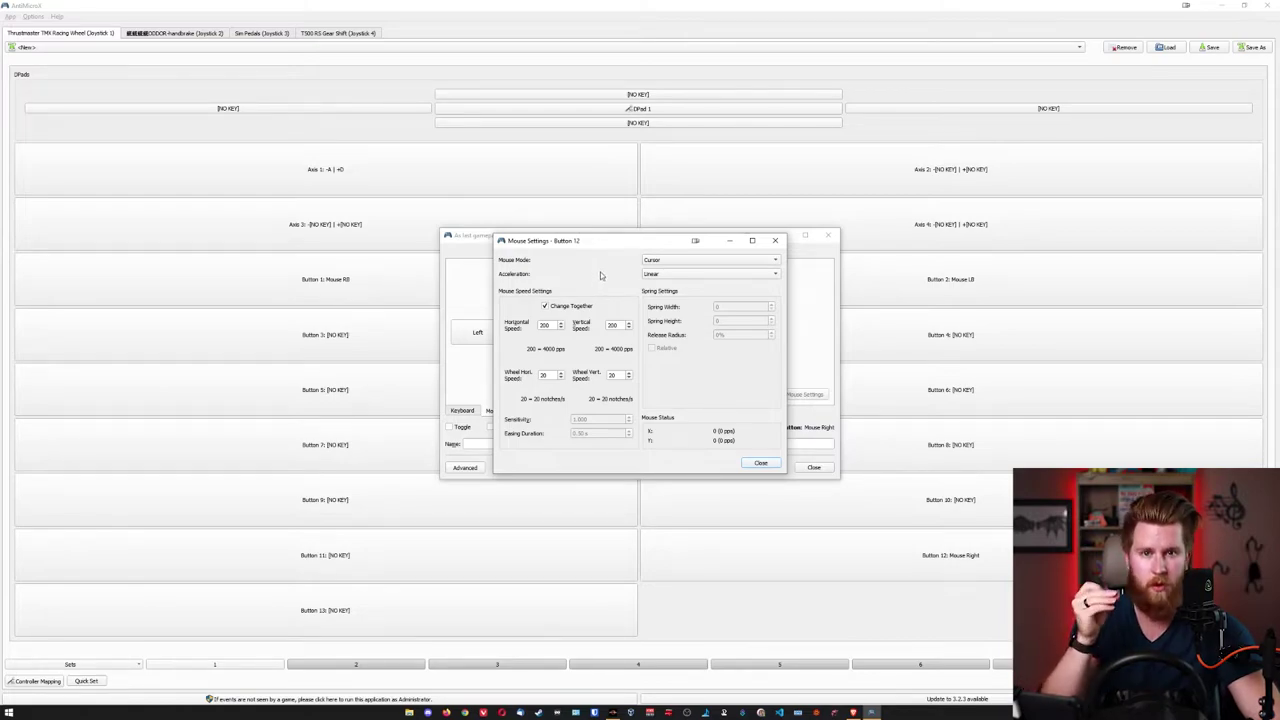
click(757, 464)
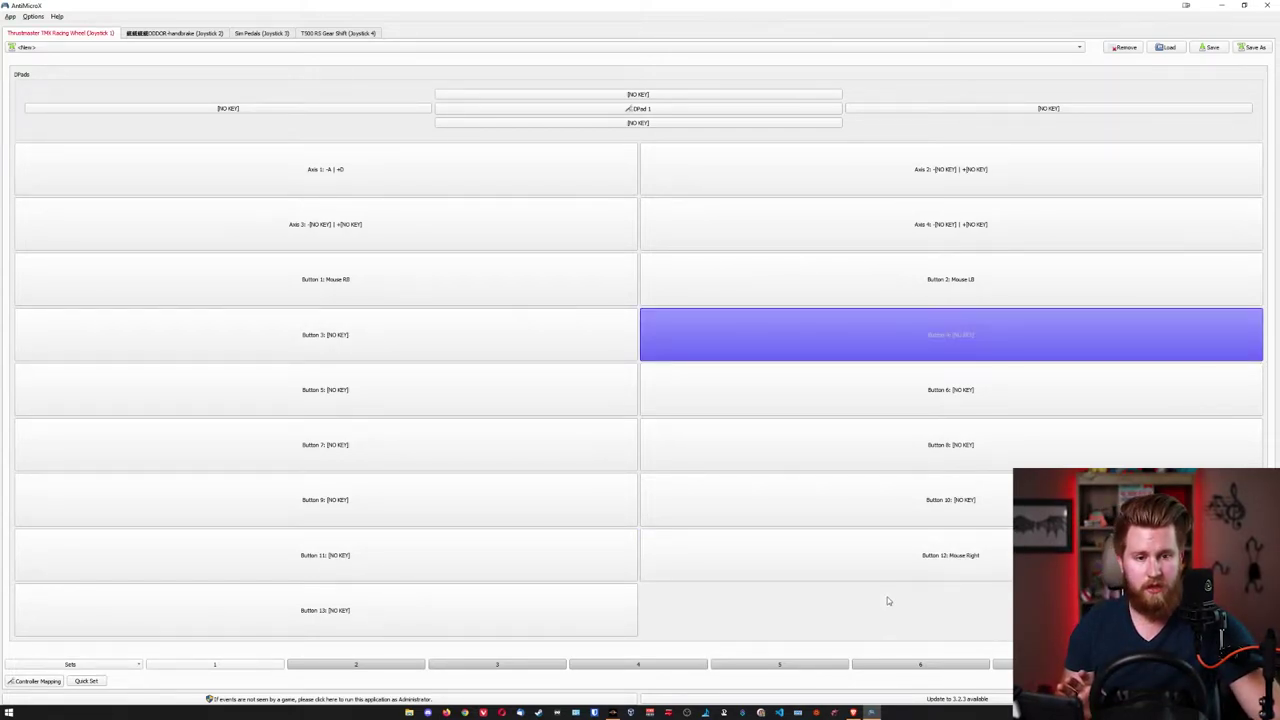
Step: Bind the wheel's Button 4 to leftward mouse movement, with horizontal and vertical speed changed together to 200
click(932, 346)
click(493, 410)
click(480, 334)
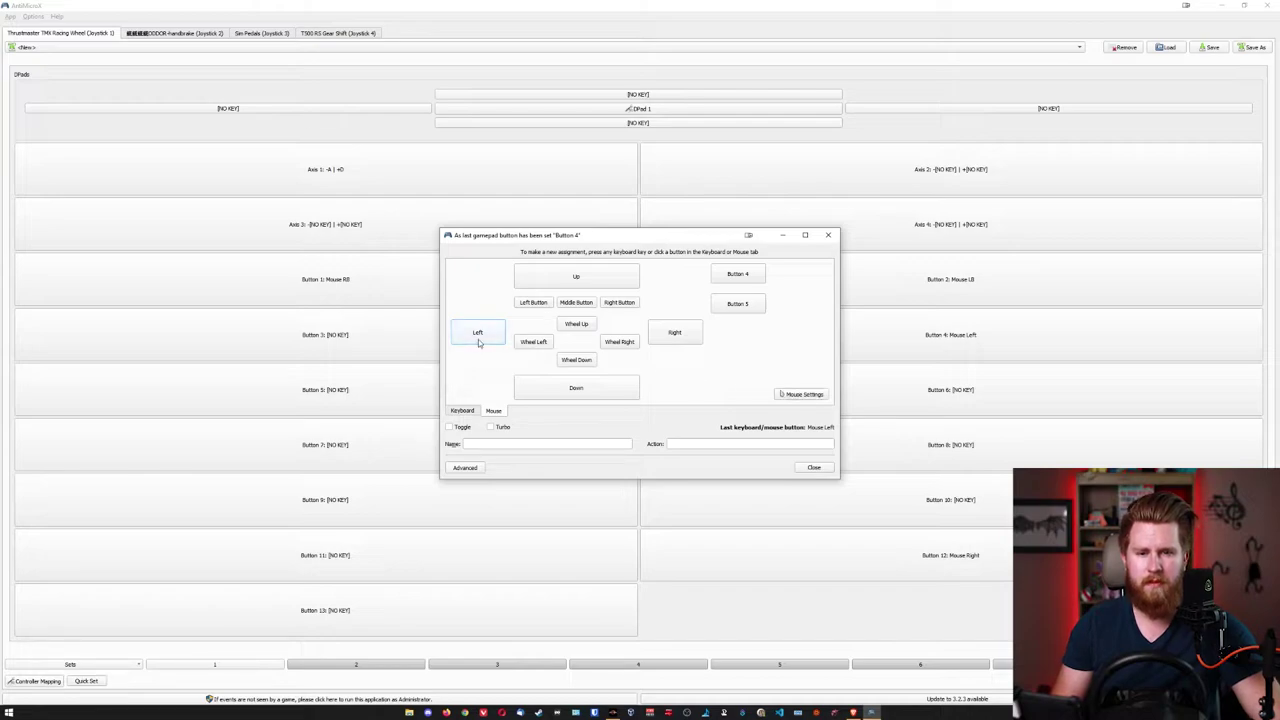
click(803, 394)
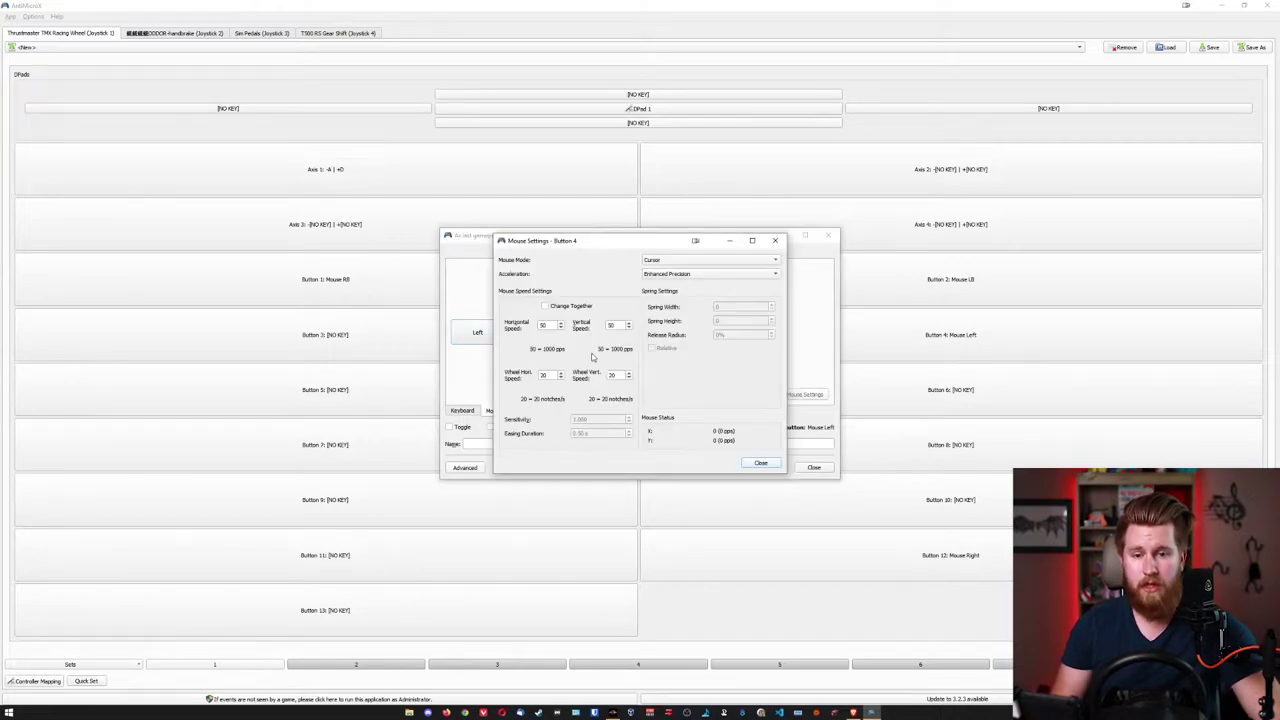
text(200)
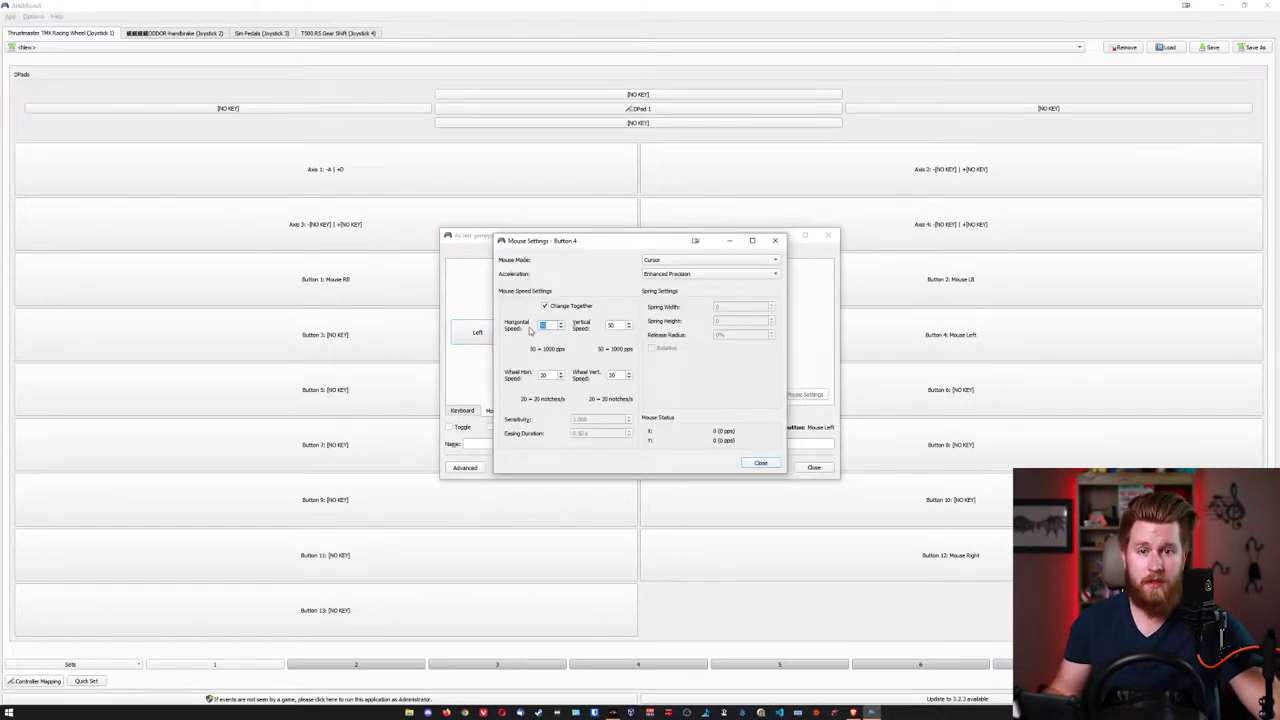
click(757, 465)
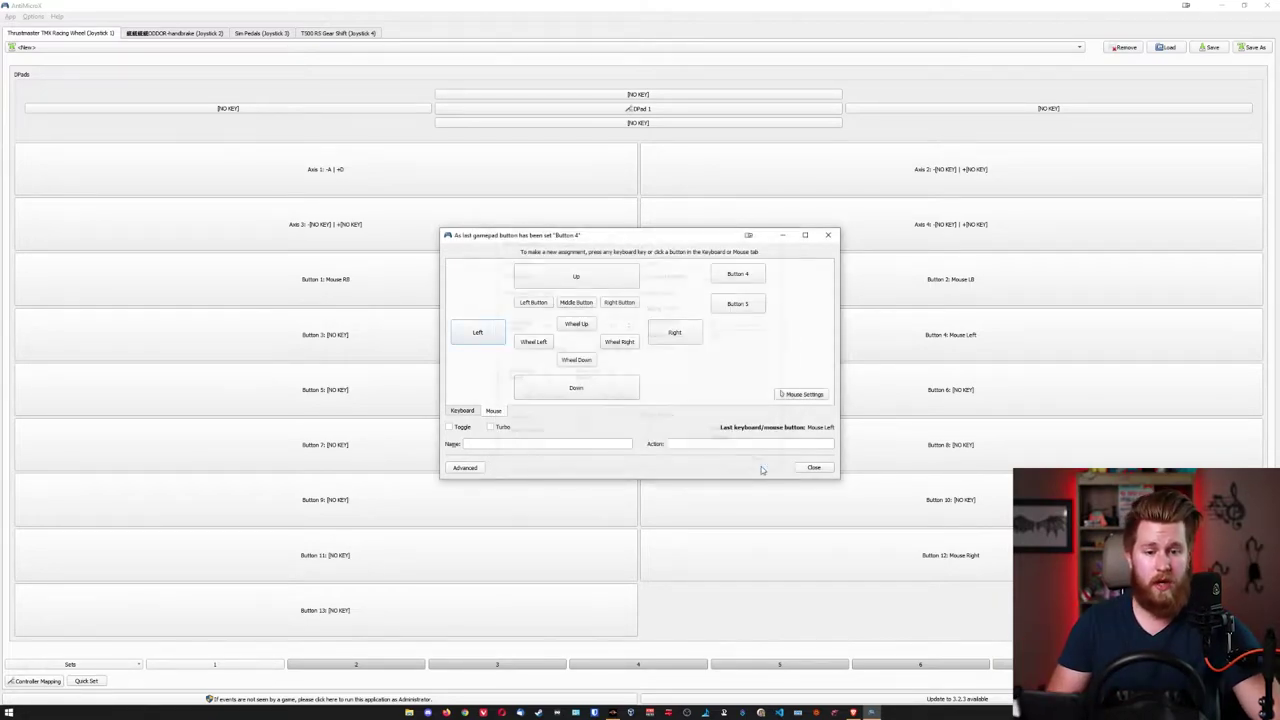
click(815, 468)
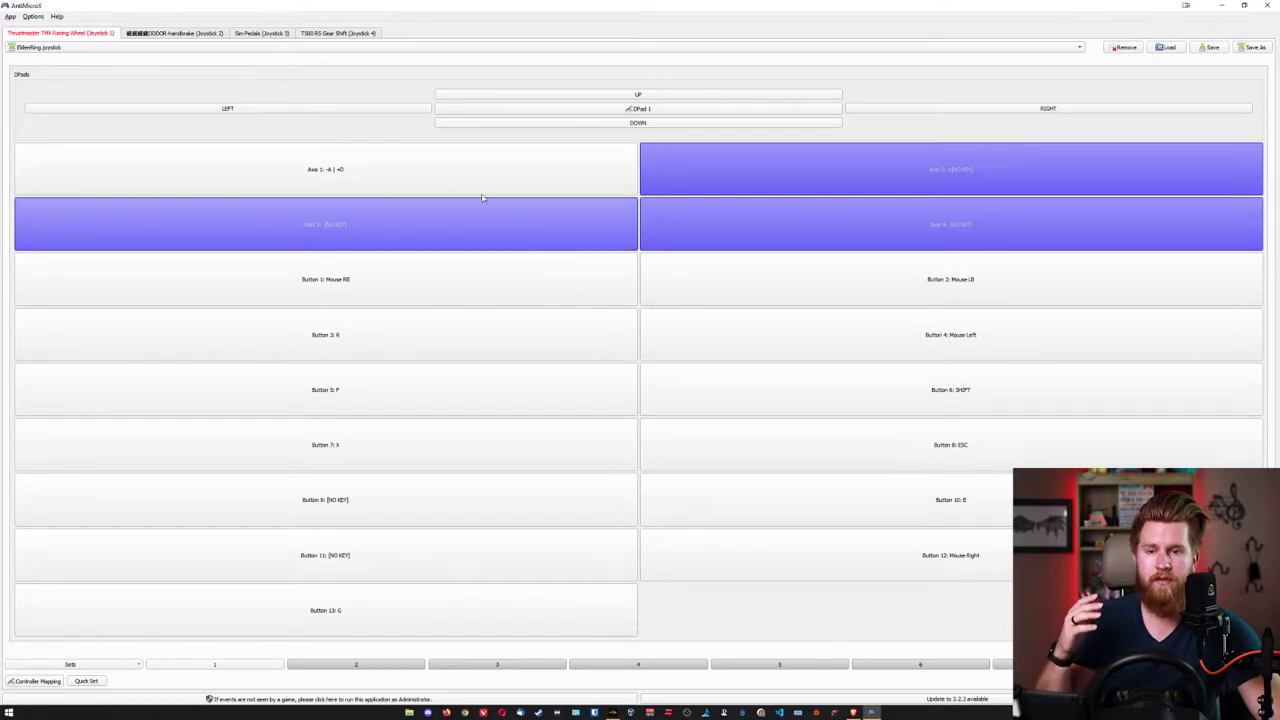
click(880, 226)
click(742, 438)
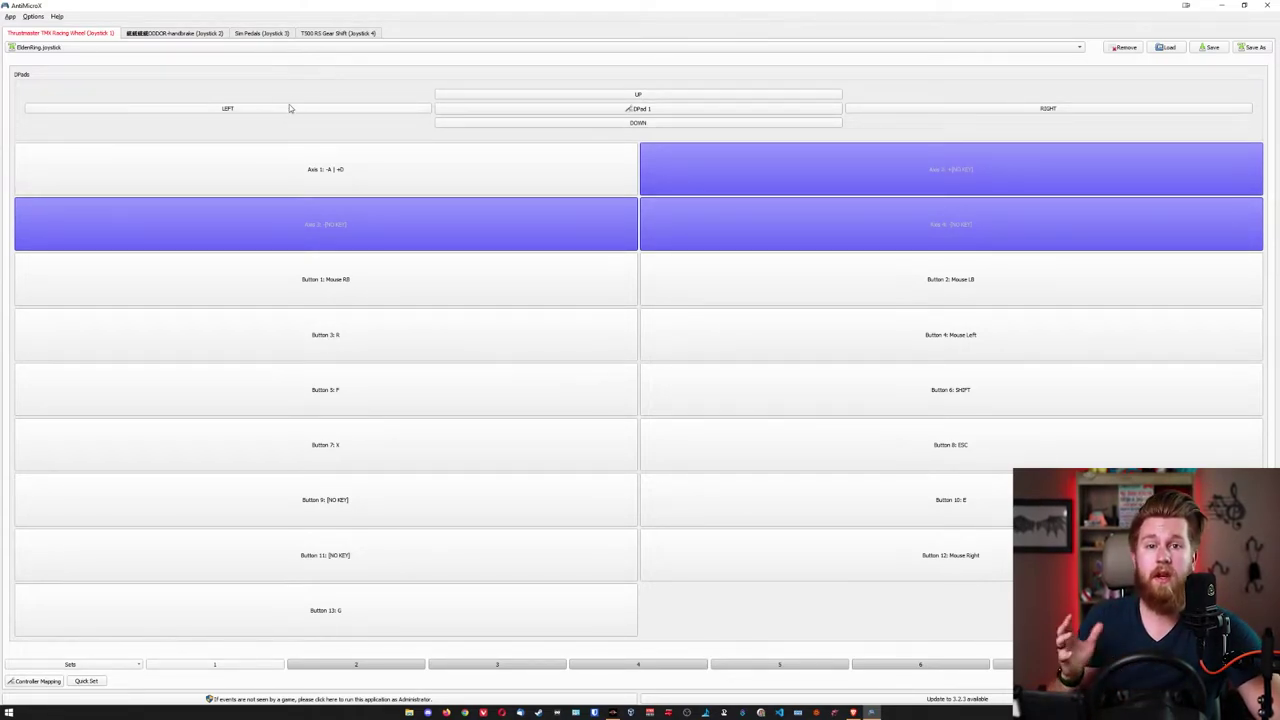
Step: Examine the advanced assignments of Button 8 on the T500 RS gear shifter
click(352, 35)
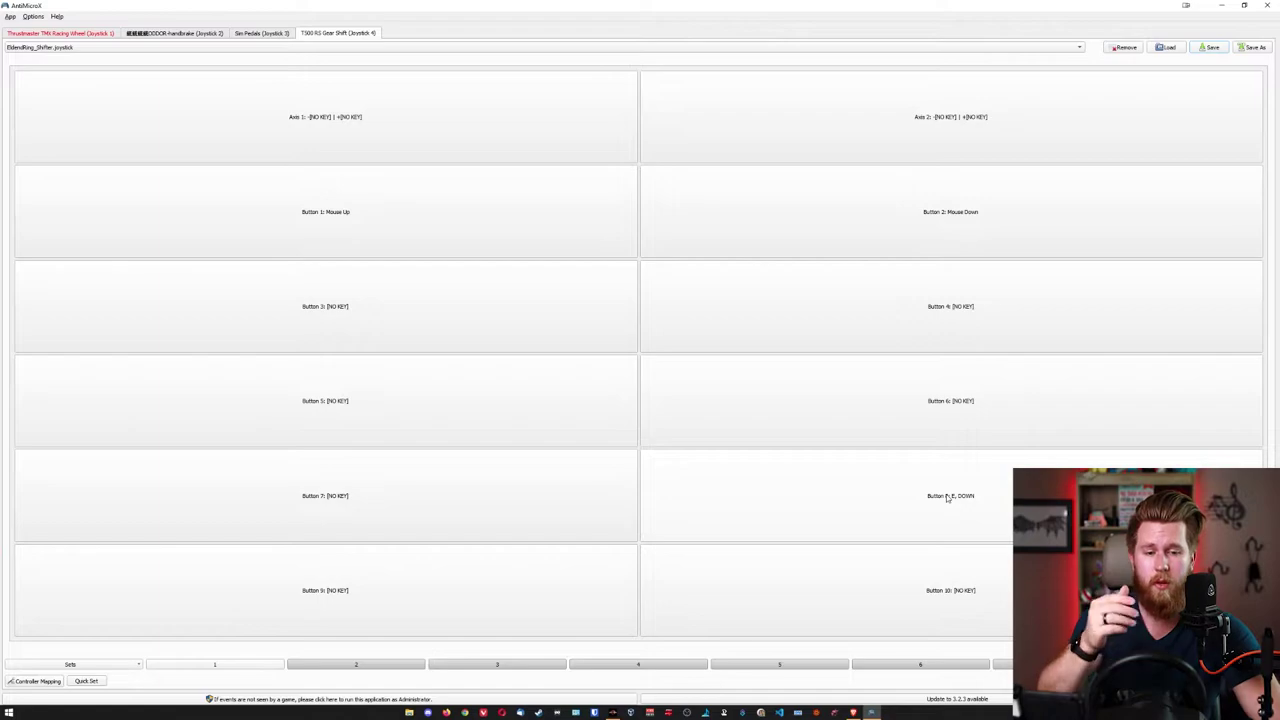
click(945, 492)
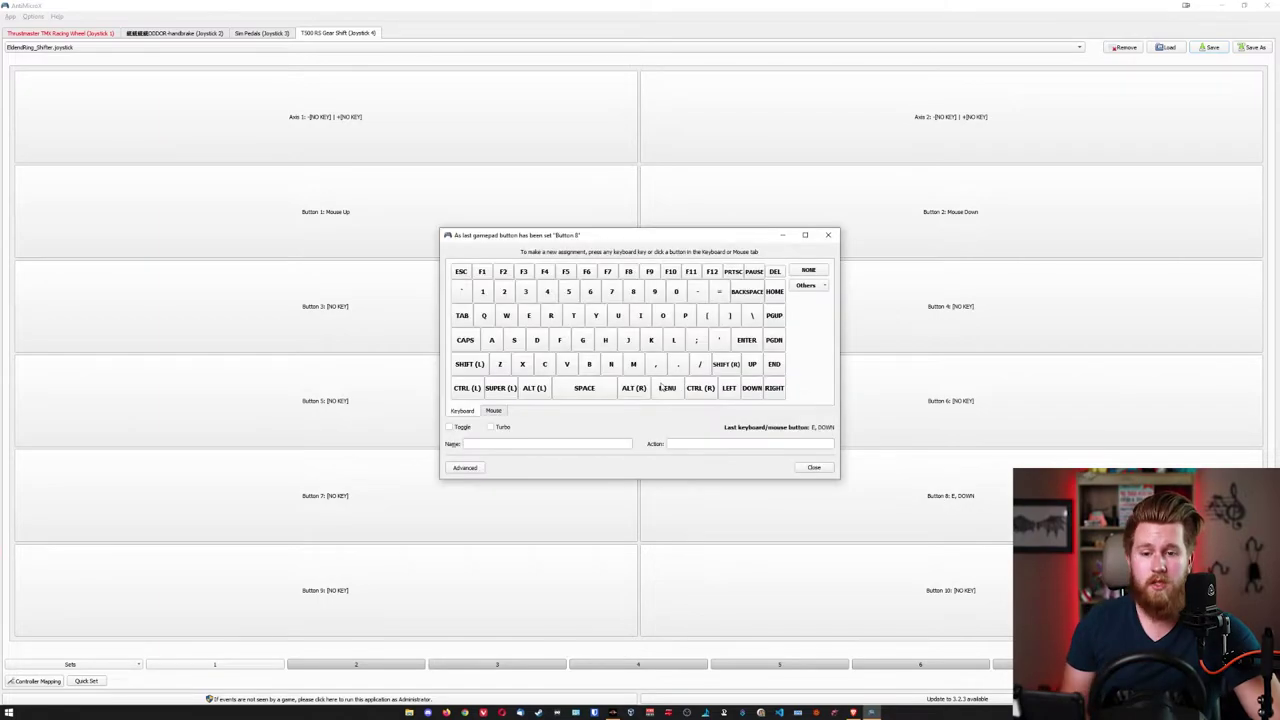
click(466, 468)
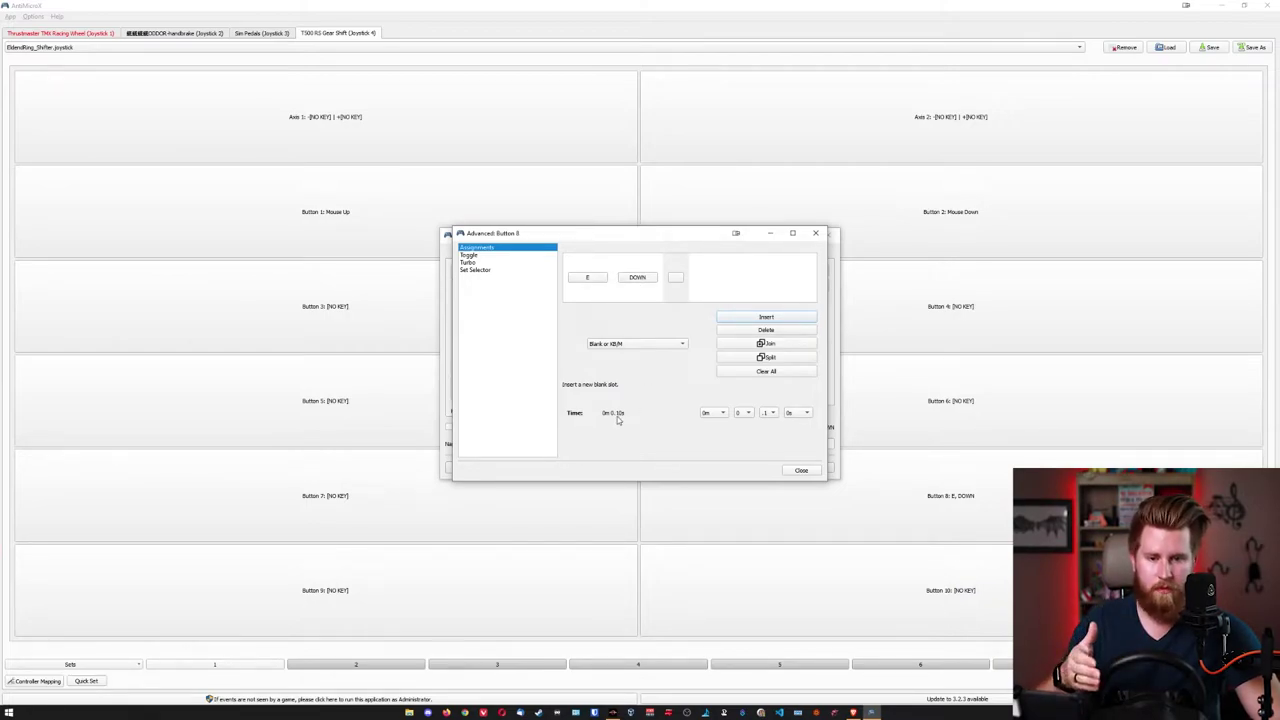
click(816, 233)
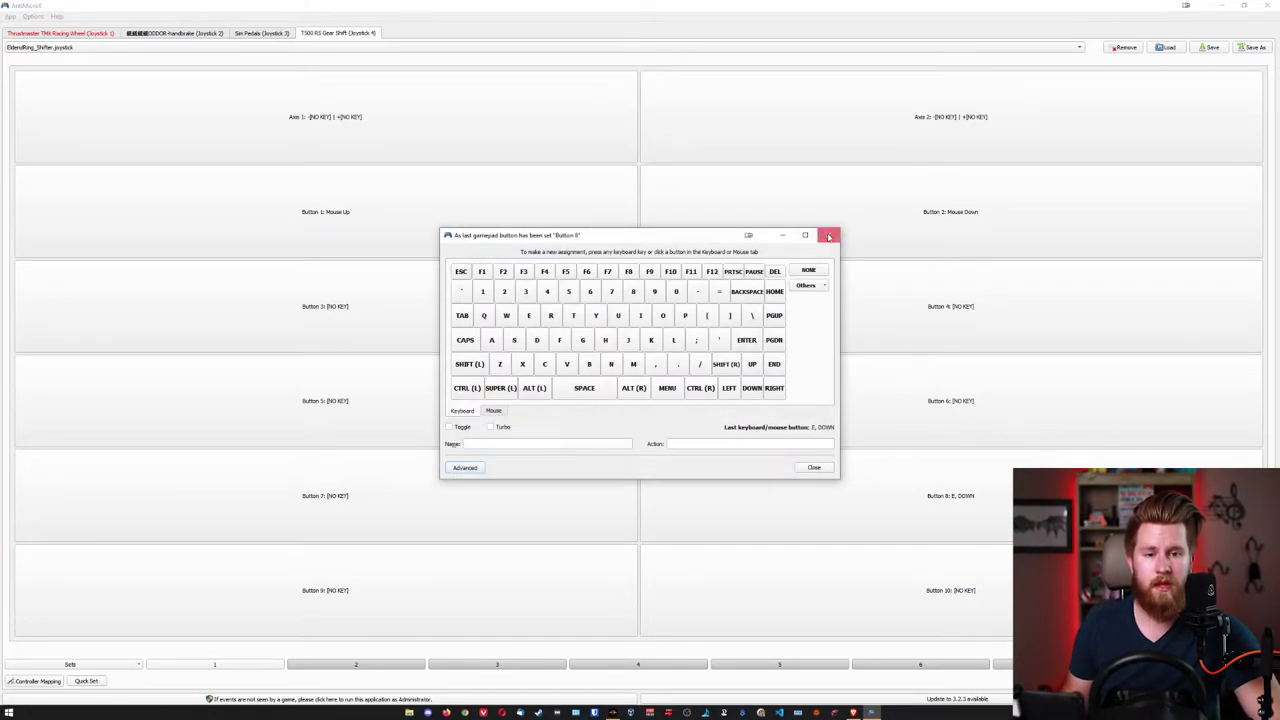
click(829, 234)
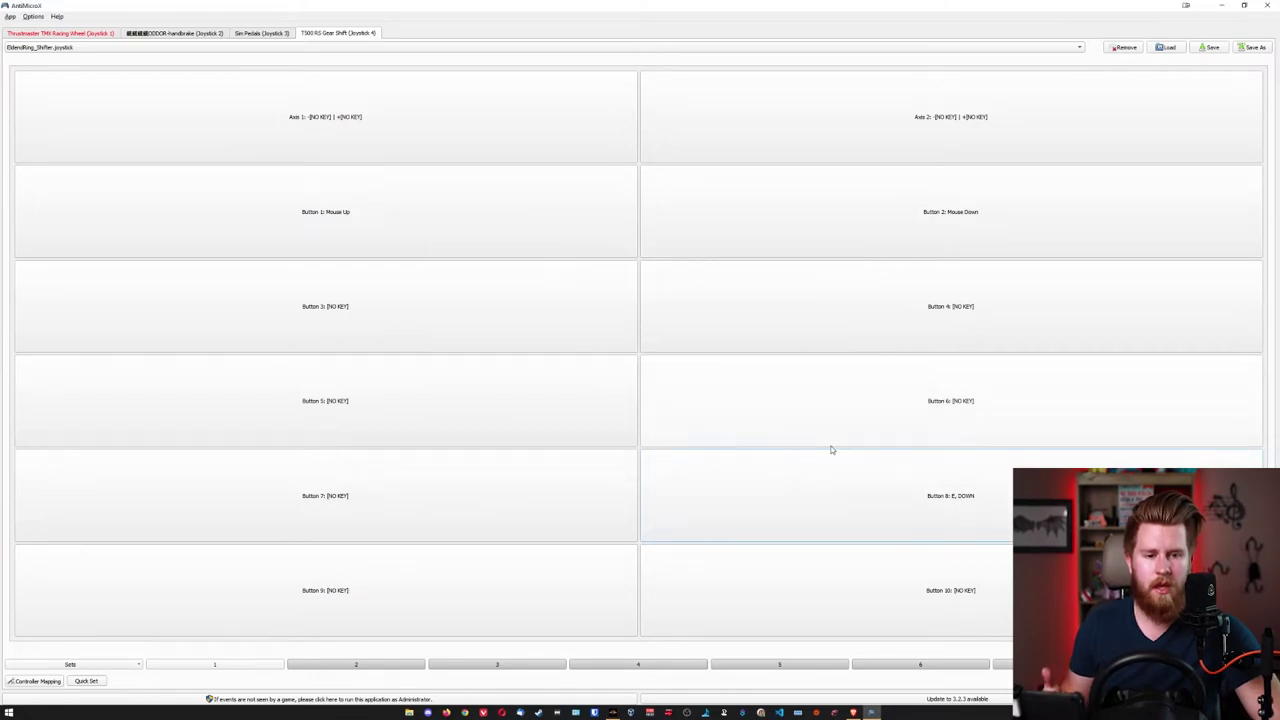
Step: Assign the E key to the gear shifter's Button 5 and add Down as the following key in its advanced assignments
click(413, 402)
click(470, 468)
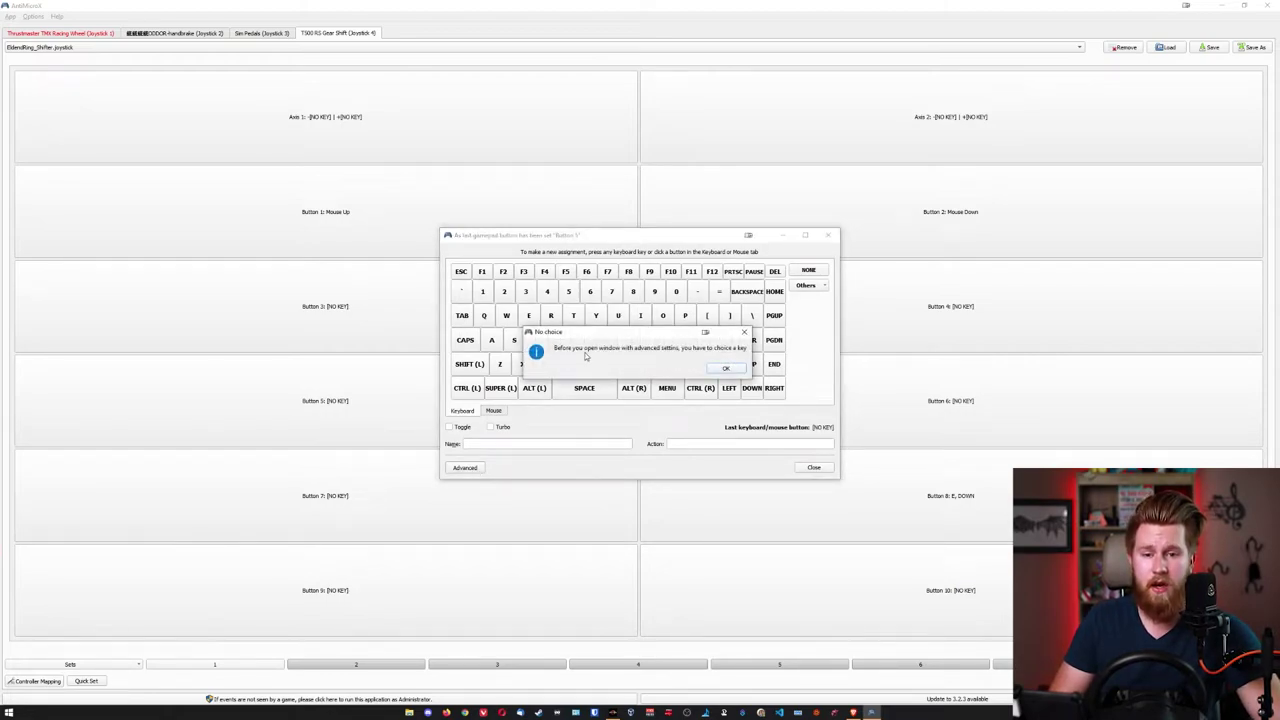
click(727, 369)
click(531, 317)
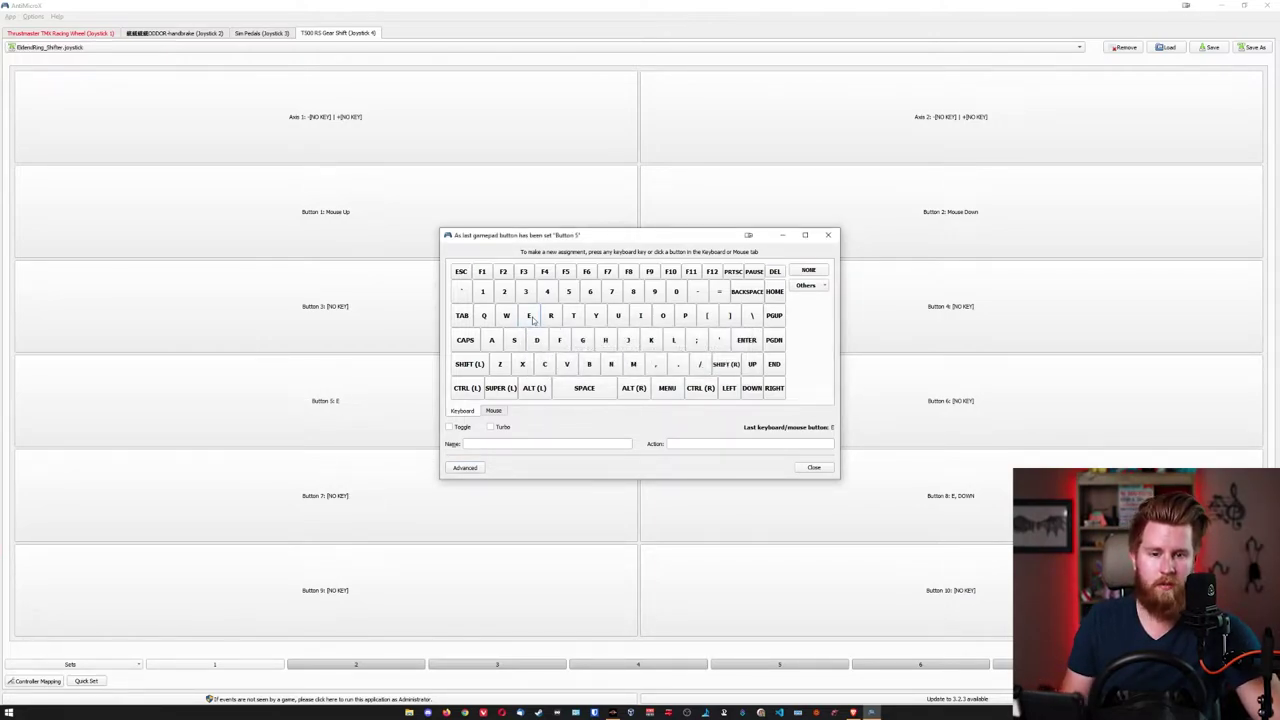
click(466, 468)
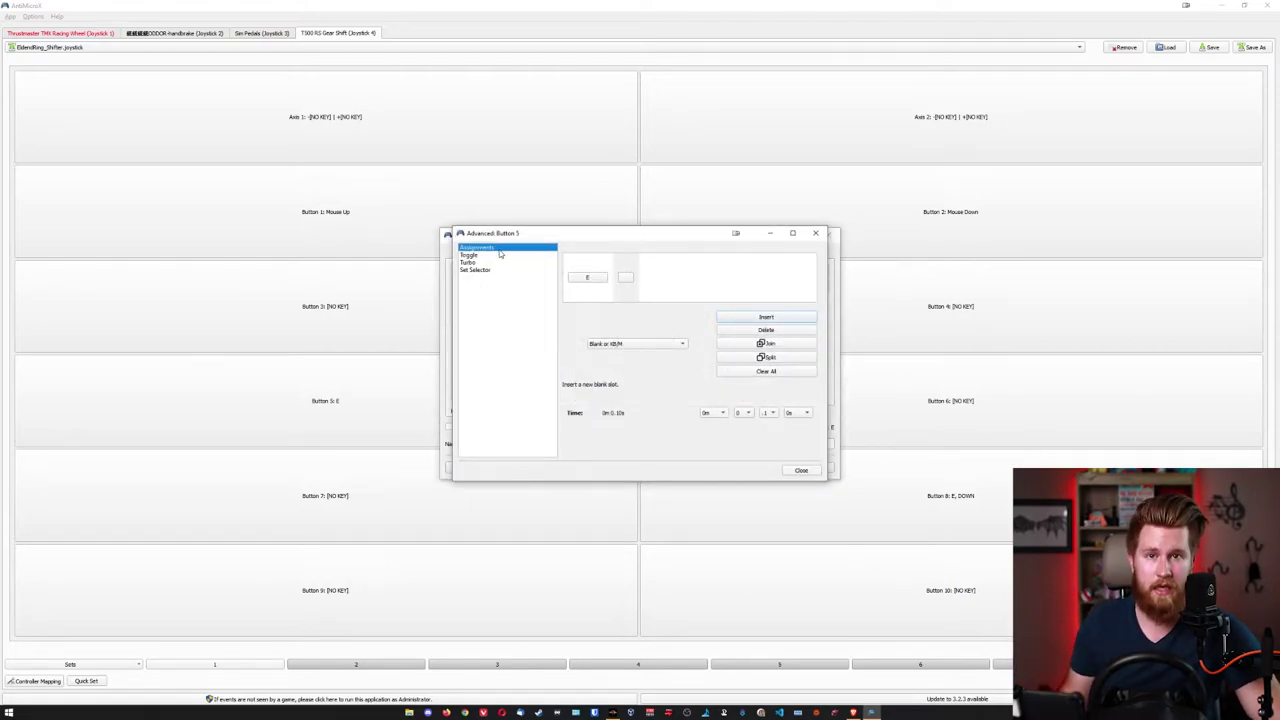
click(627, 280)
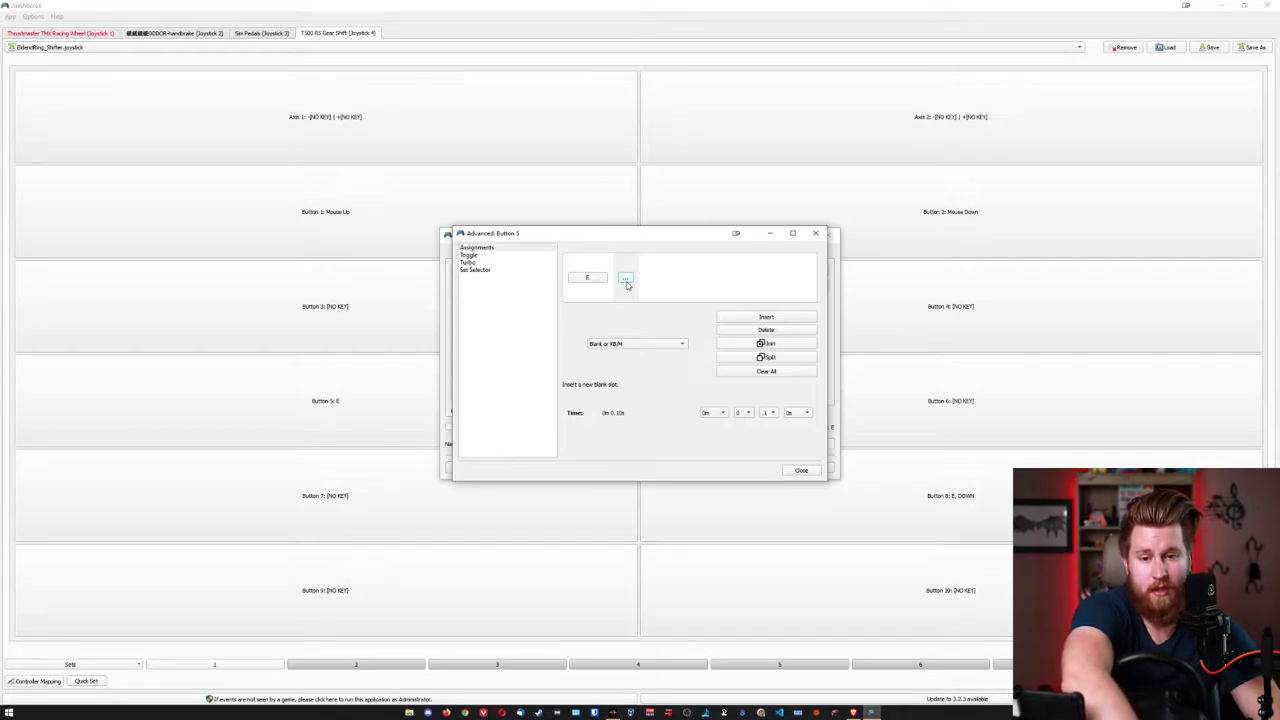
key(Down)
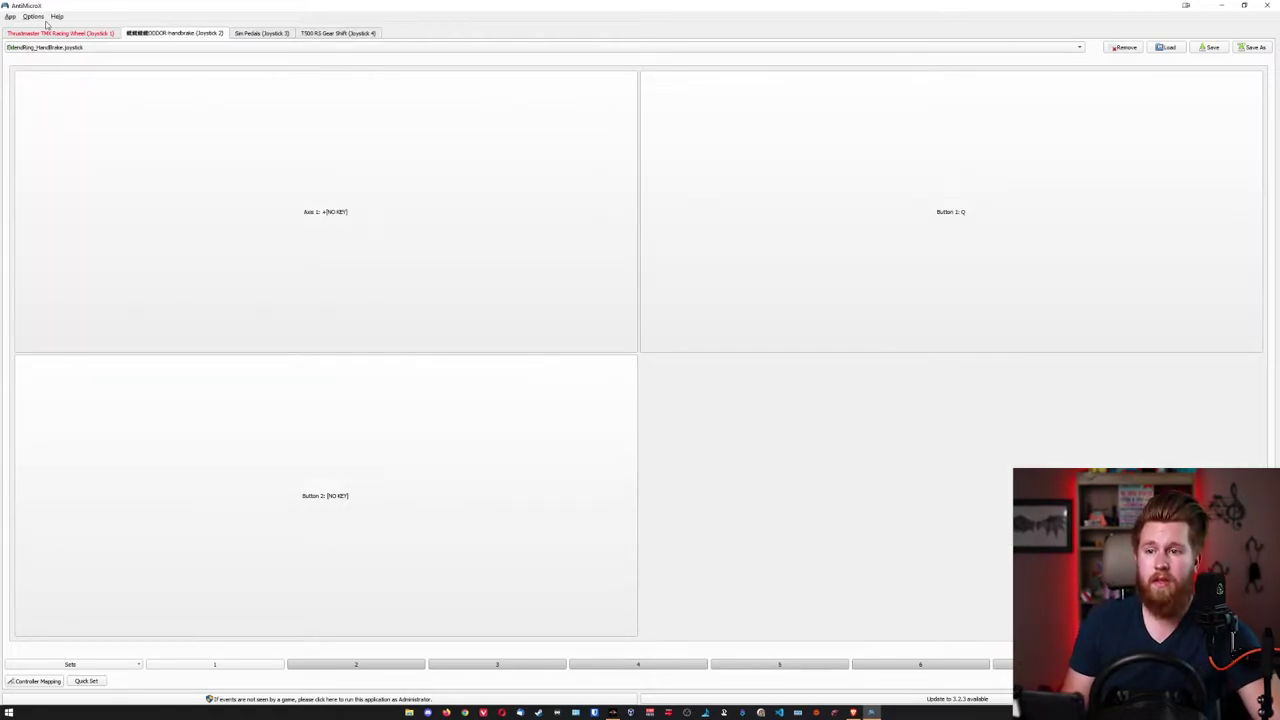
Step: View the saved configuration files offered for saving and loading the gear shifter's profile, leaving both dialogs without choosing a file
click(72, 33)
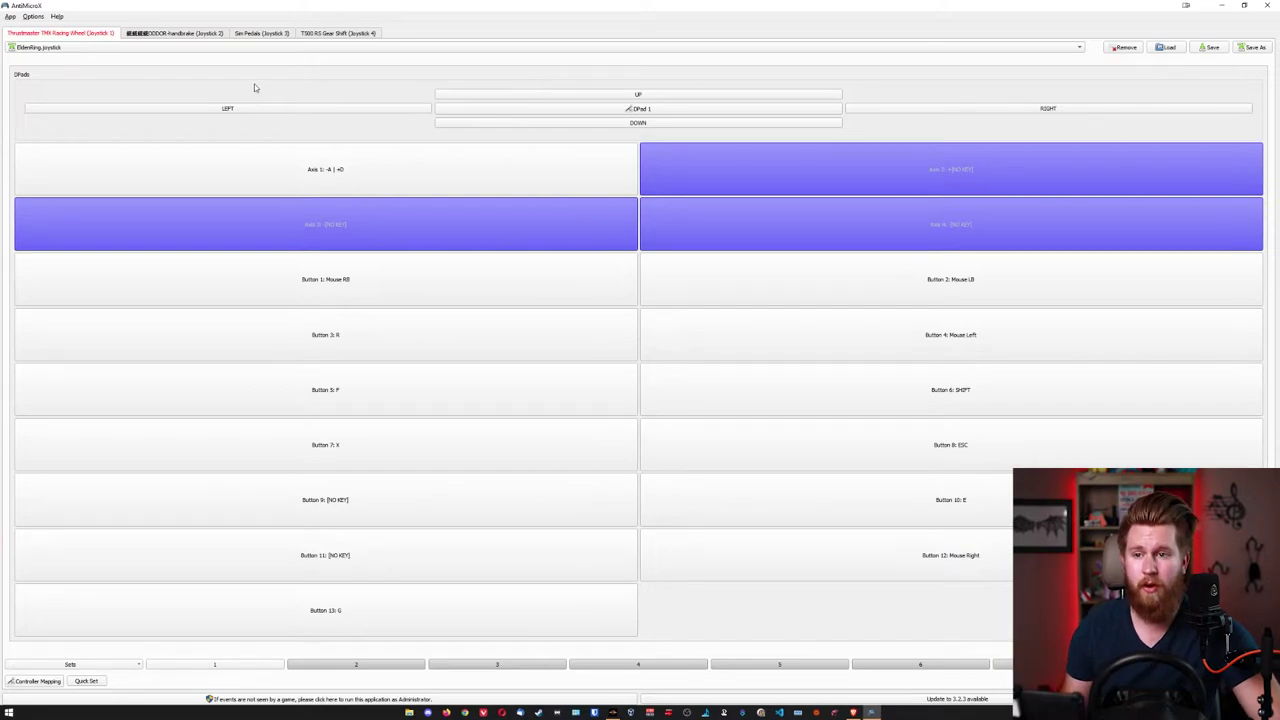
click(340, 33)
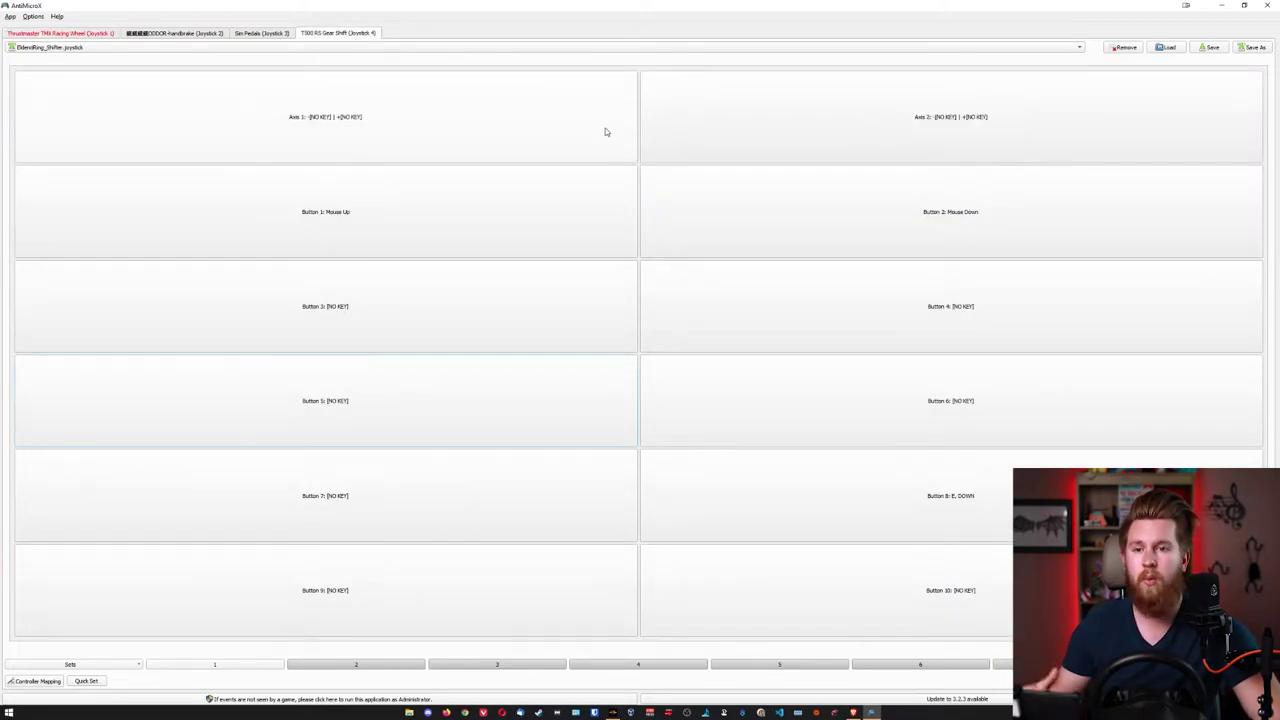
click(1254, 49)
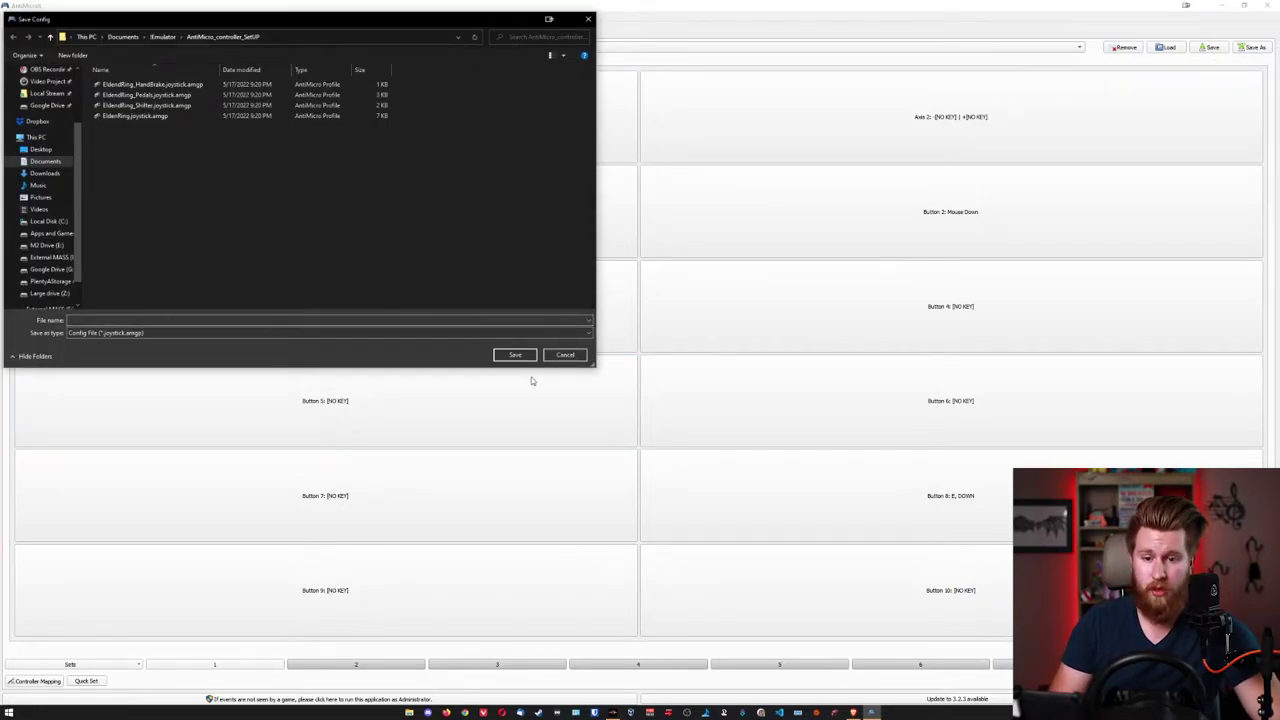
click(566, 355)
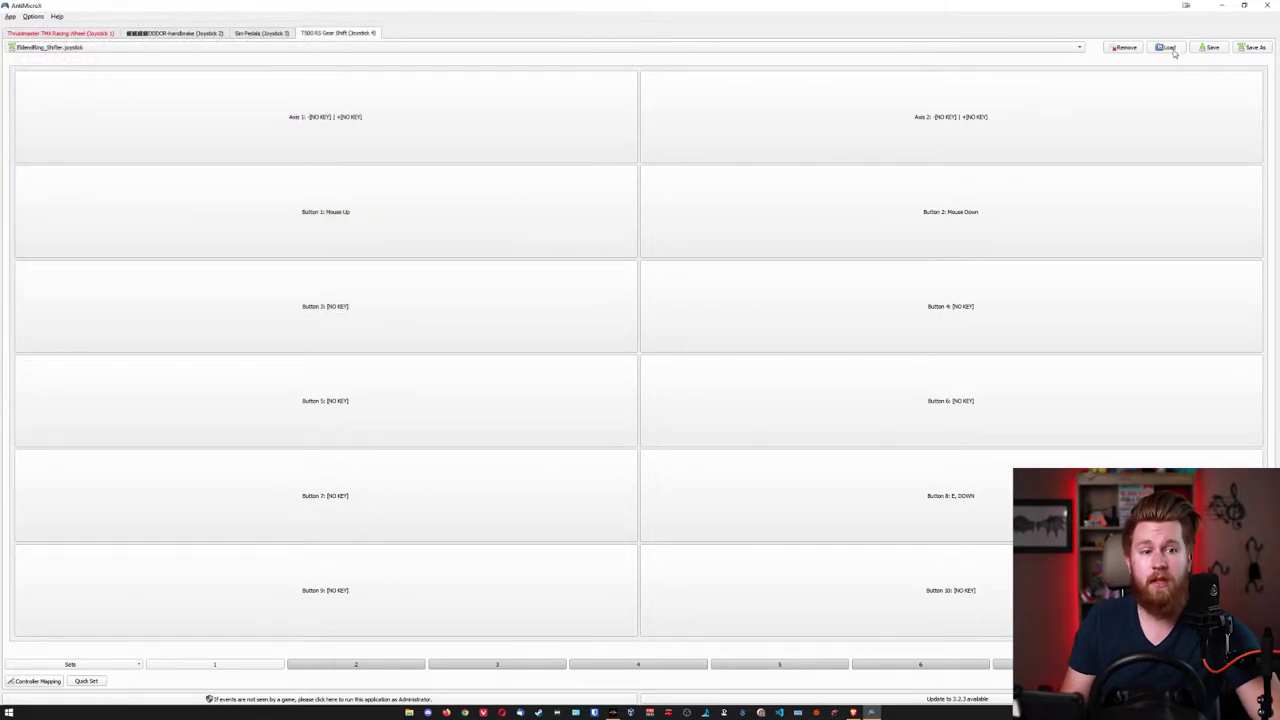
click(1167, 48)
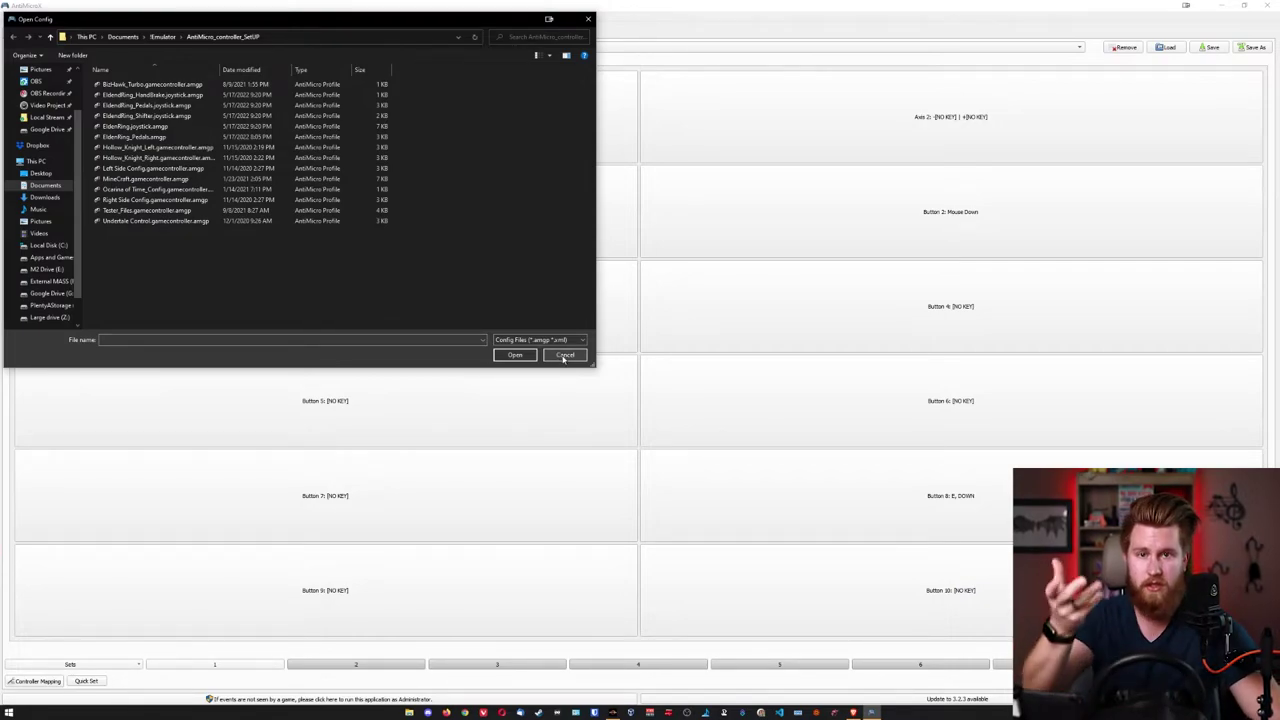
click(566, 356)
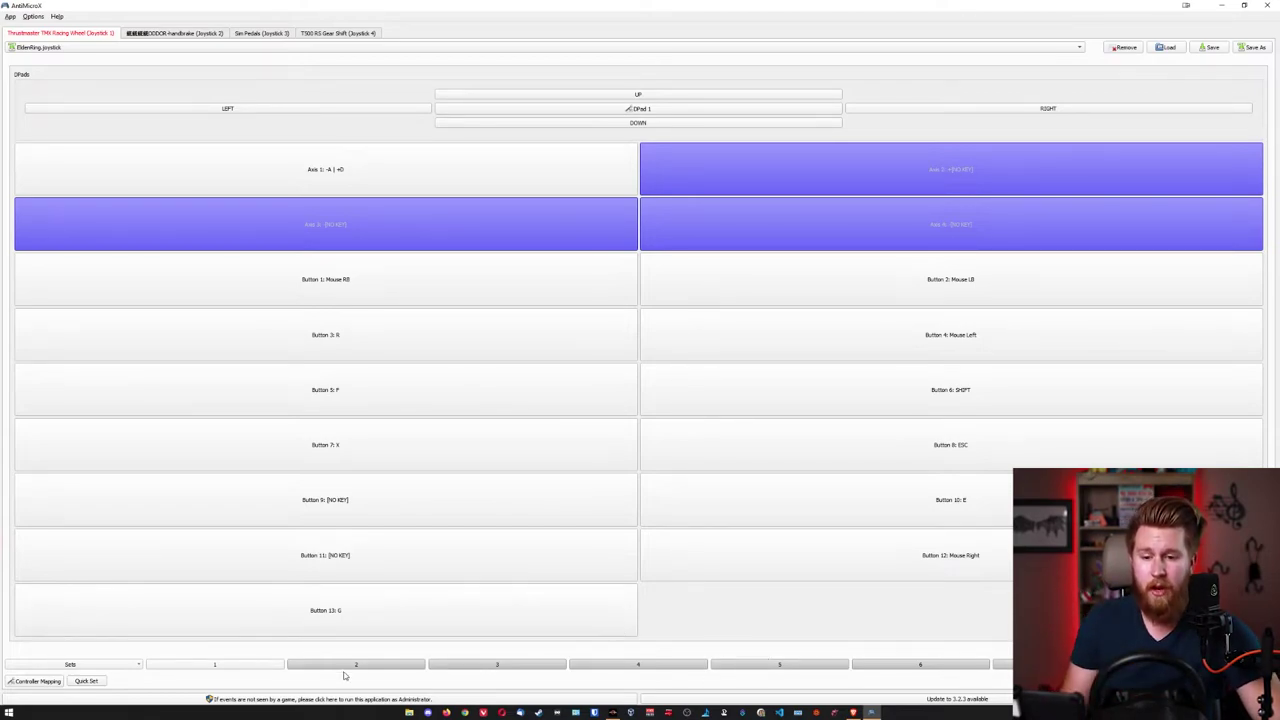
Step: Look through the racing wheel's list of sets and the bindings of Set 2, and return to Set 1
click(99, 666)
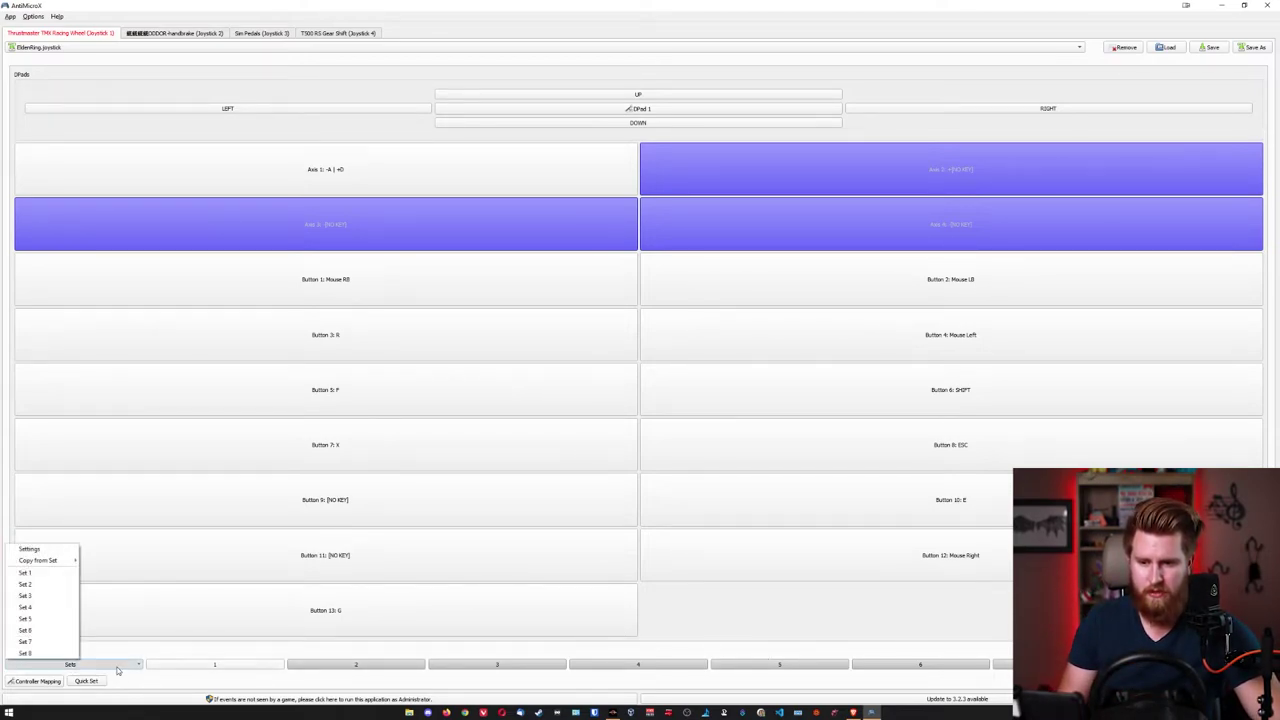
click(112, 667)
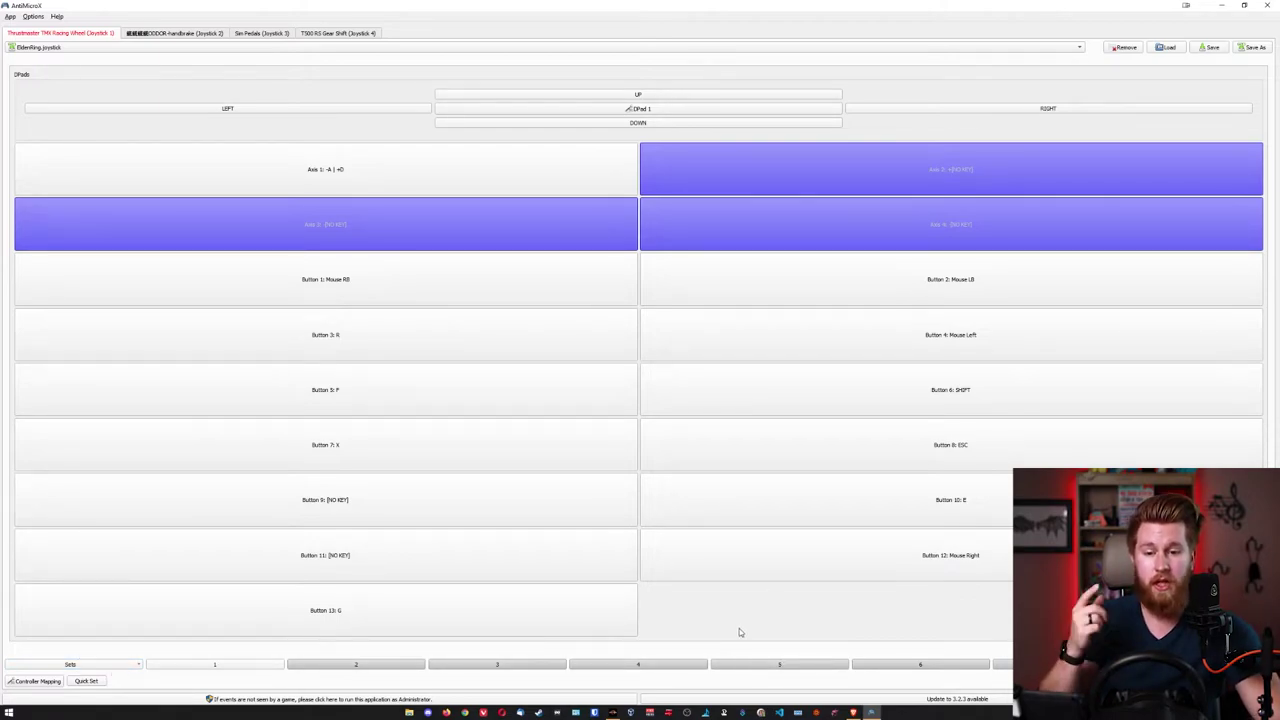
click(359, 666)
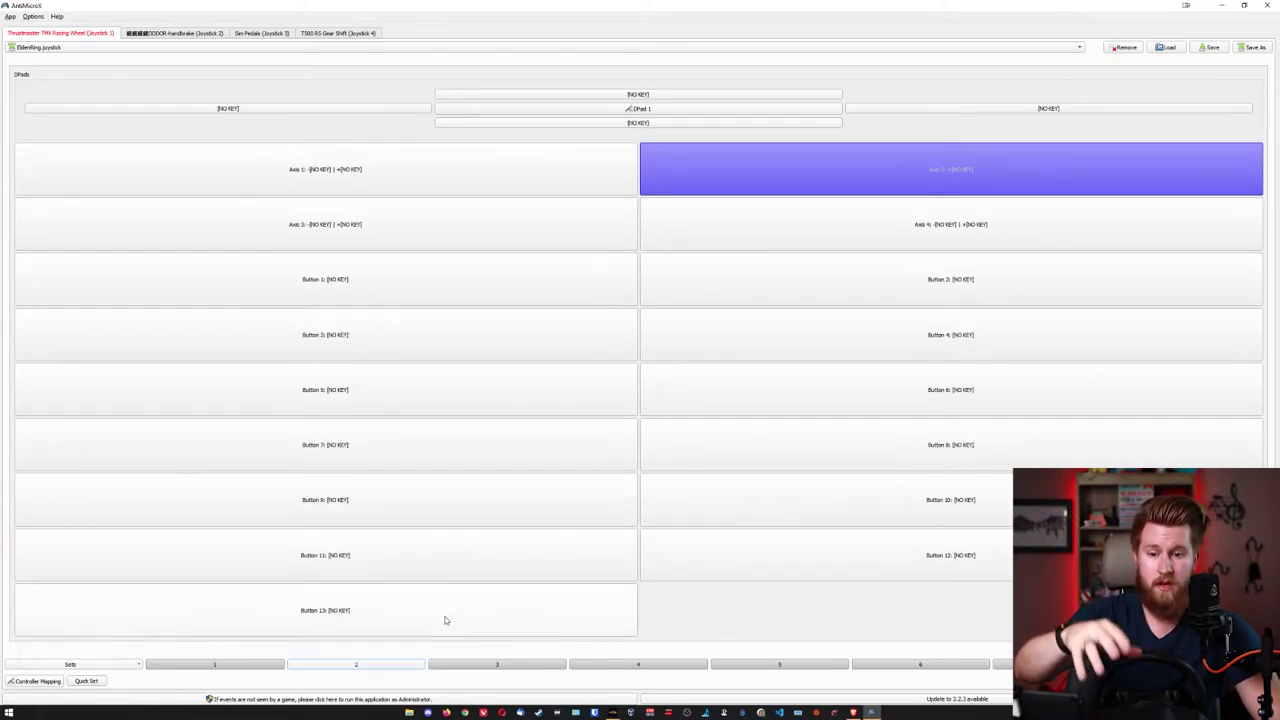
click(253, 666)
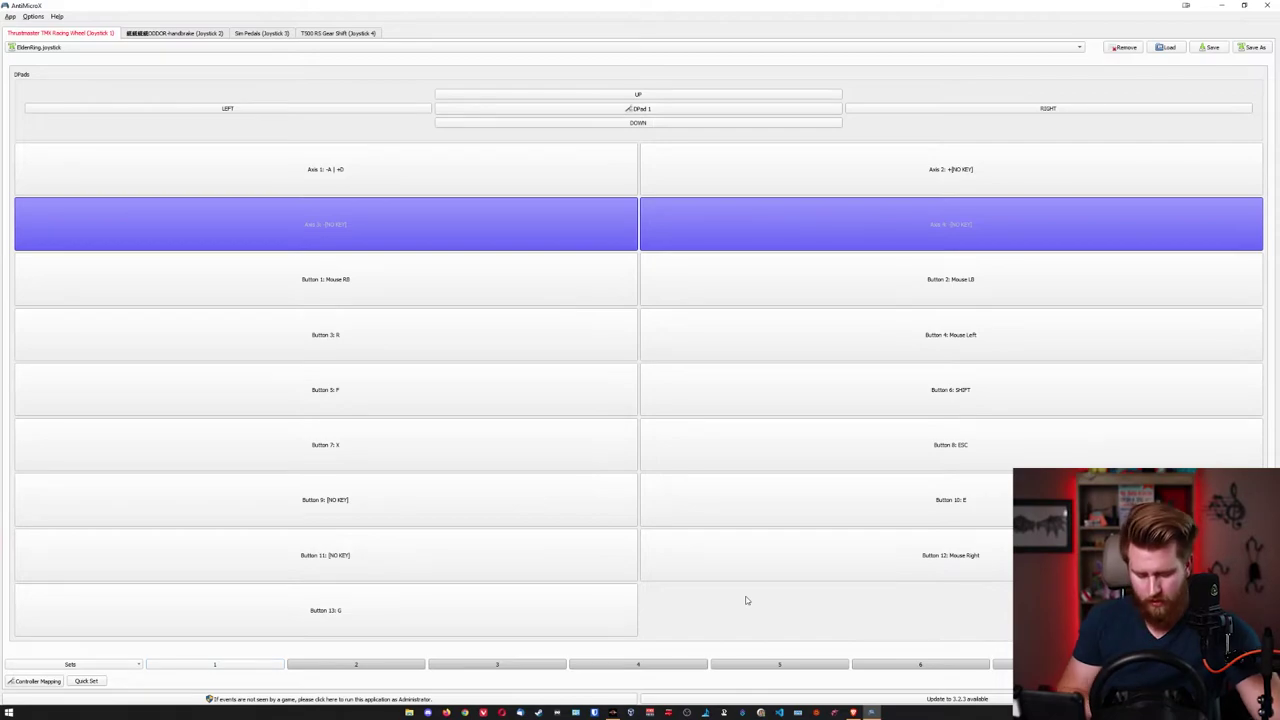
Step: Bind the wheel's Button 11 to the Space key
click(349, 558)
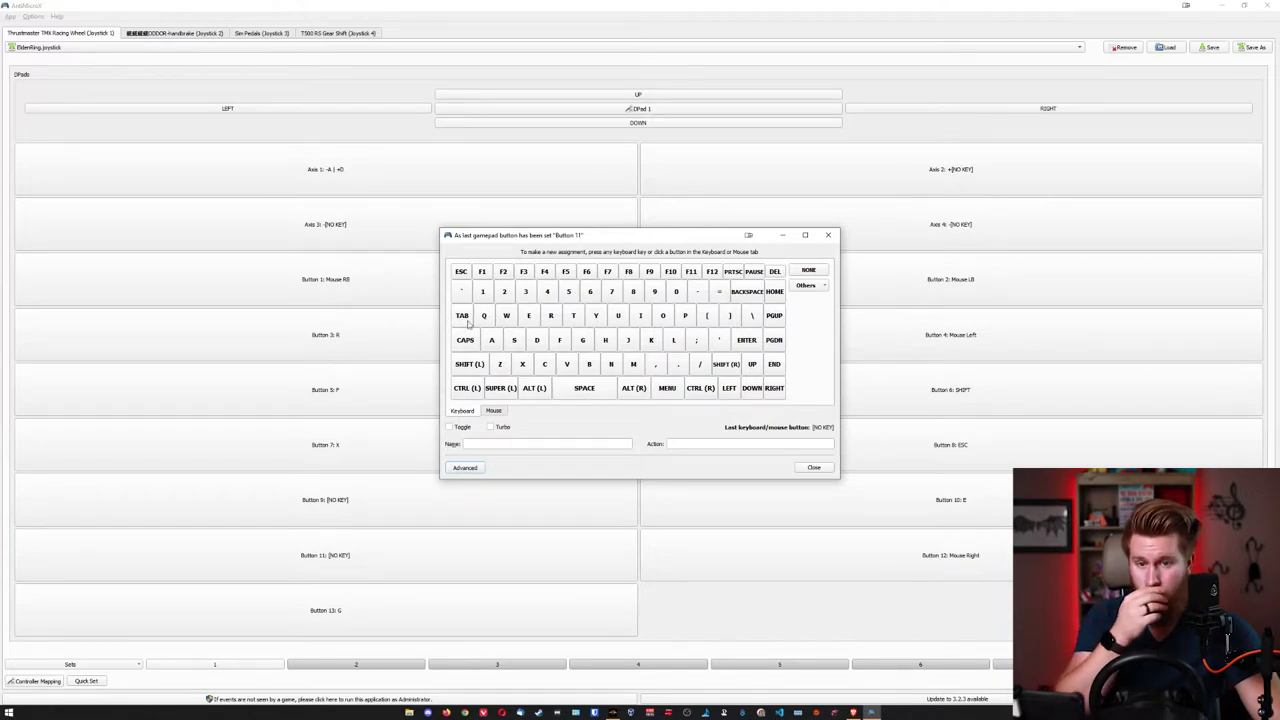
click(466, 468)
click(730, 369)
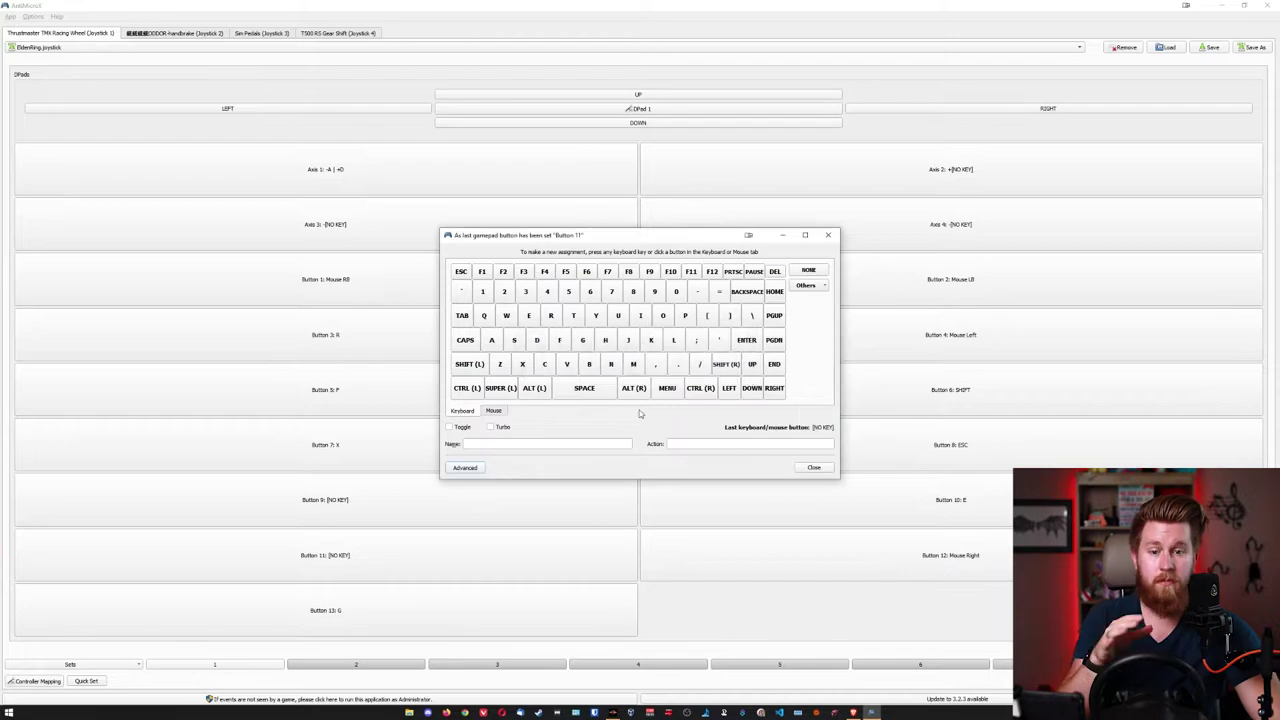
click(584, 390)
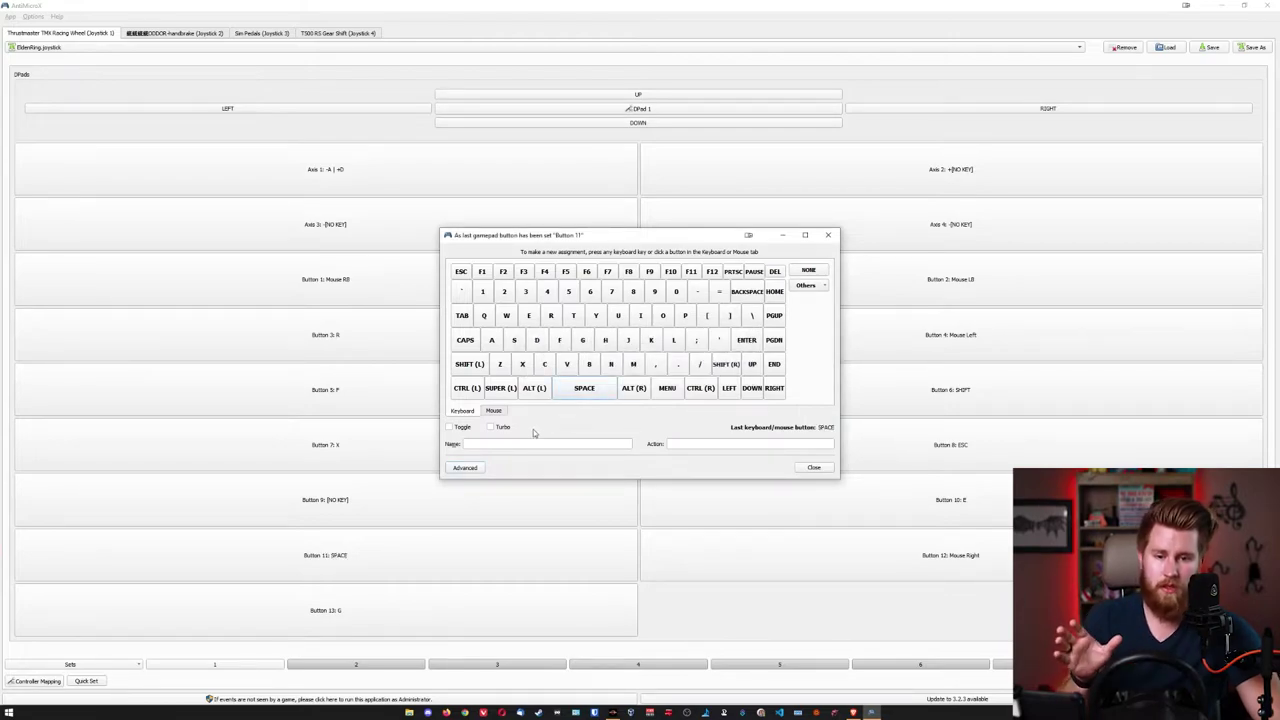
Step: Set Button 11's set selector to Select Set 2 While Held
click(466, 468)
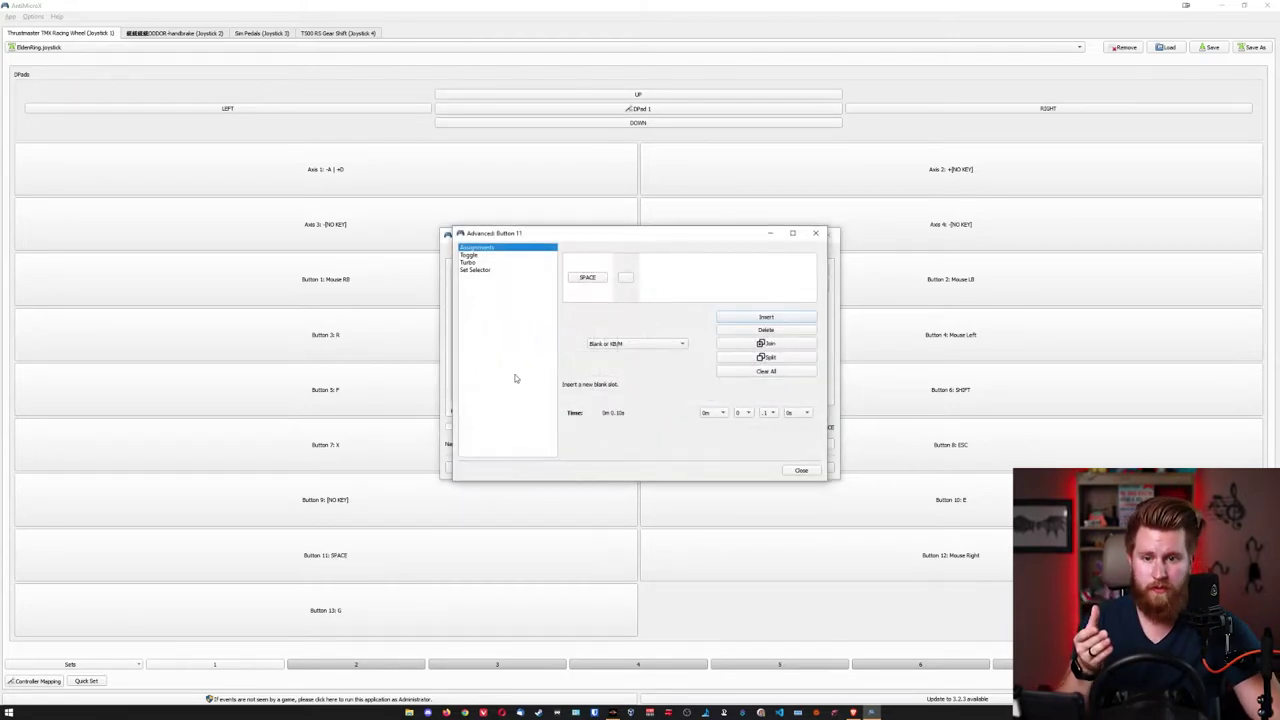
click(477, 270)
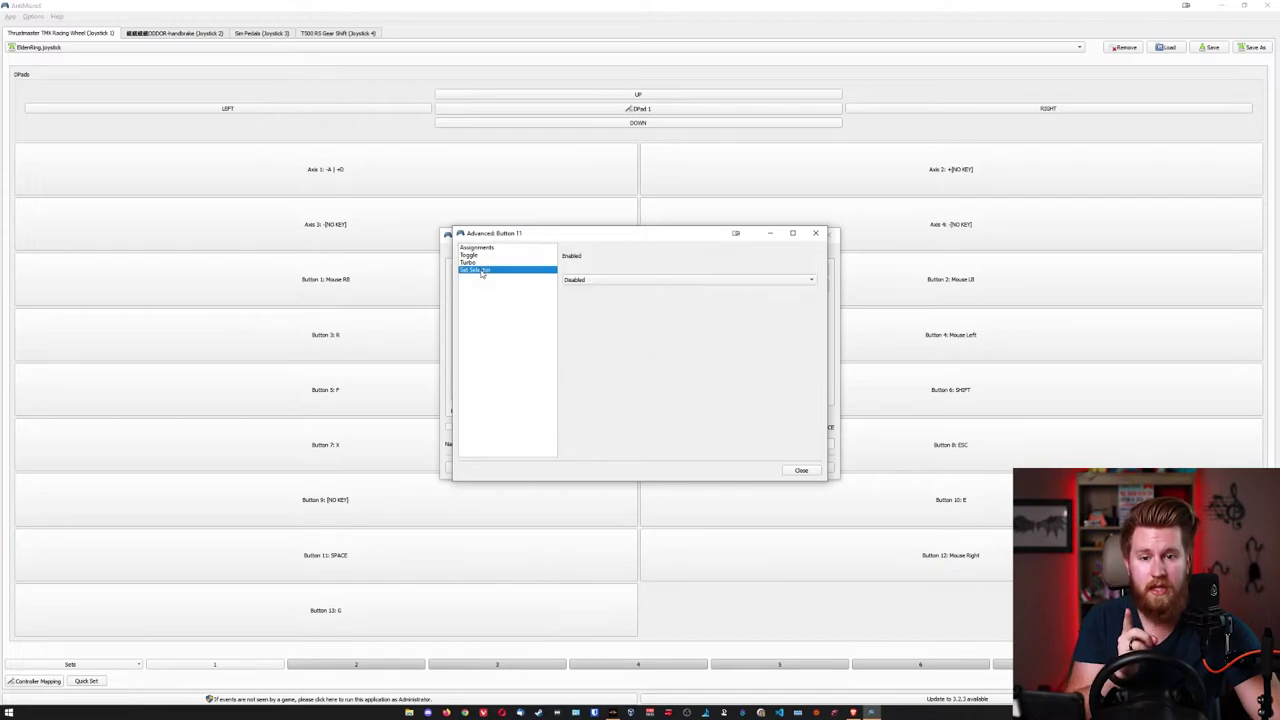
click(594, 284)
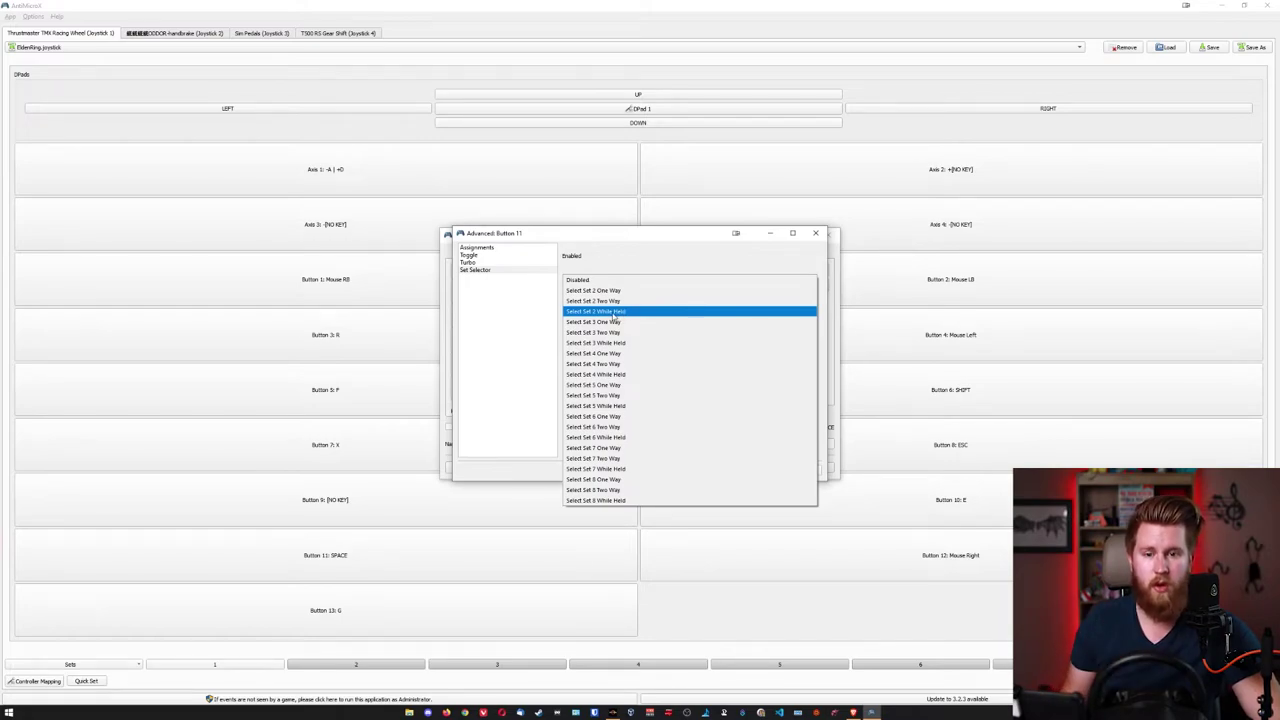
click(607, 313)
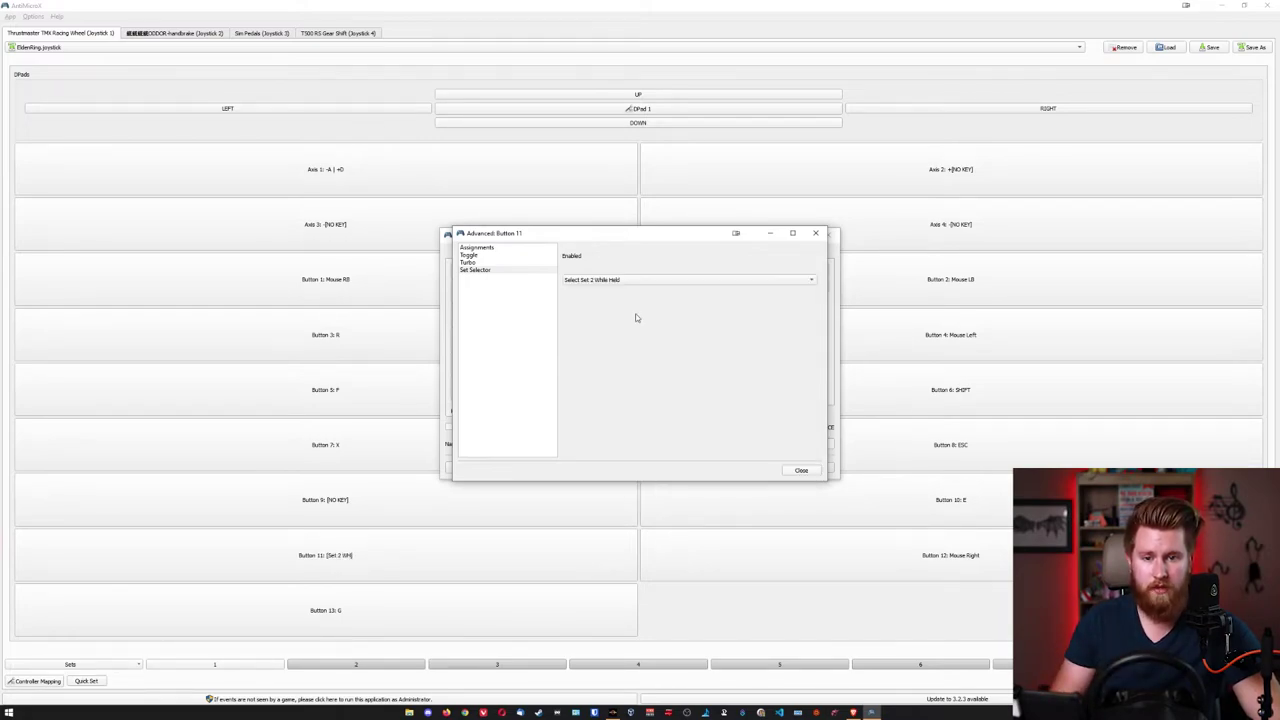
click(798, 474)
click(815, 468)
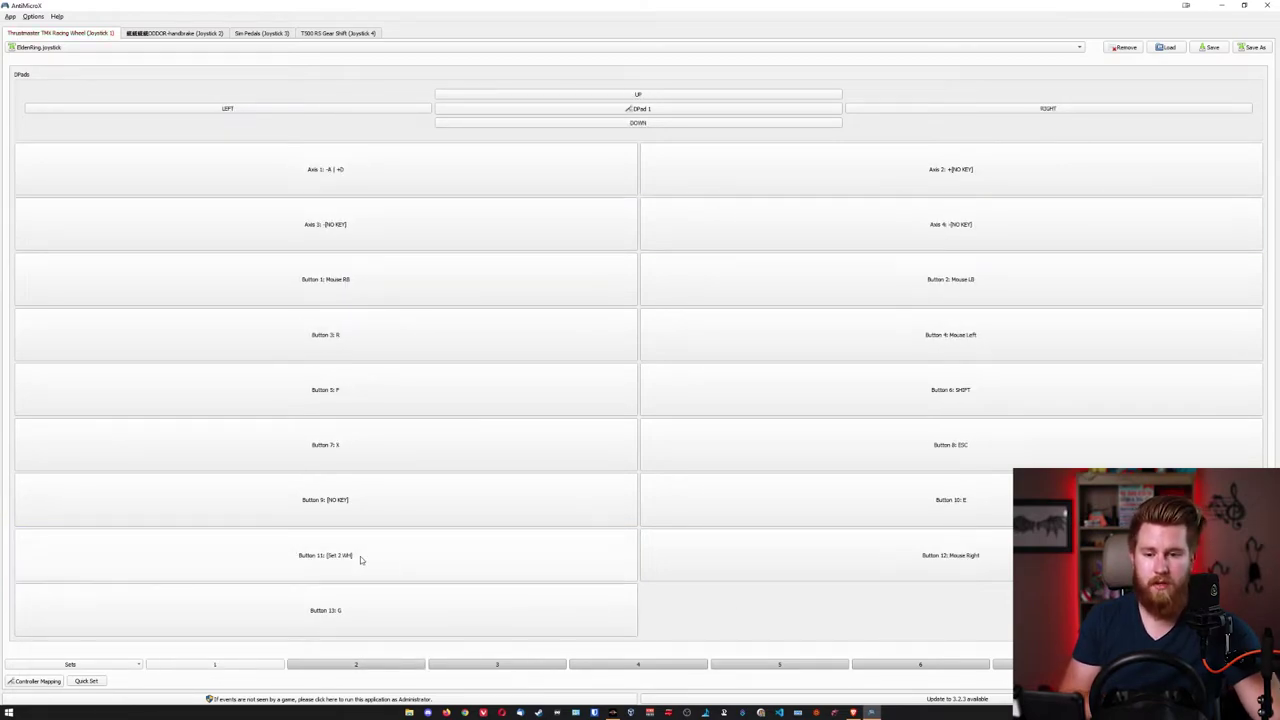
Step: Change Button 11's set selector to Select Set 2 Two Way
click(360, 557)
click(466, 468)
click(500, 271)
click(623, 283)
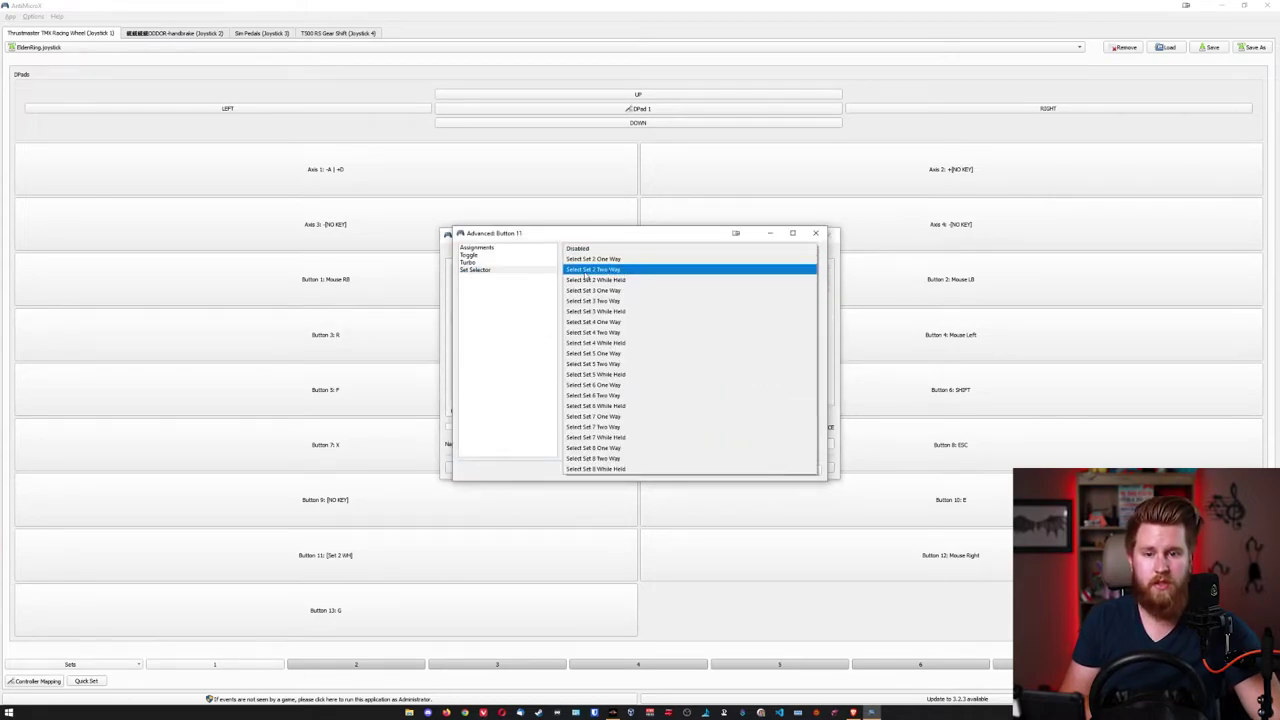
click(603, 270)
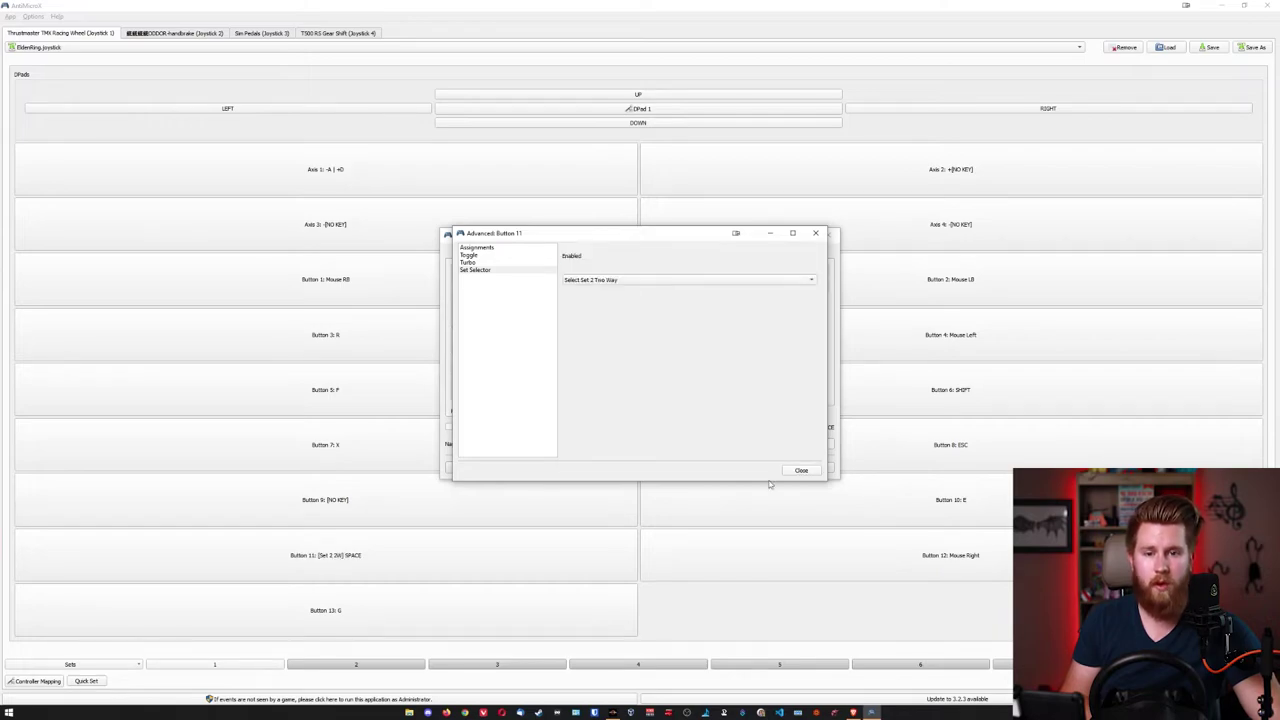
click(801, 471)
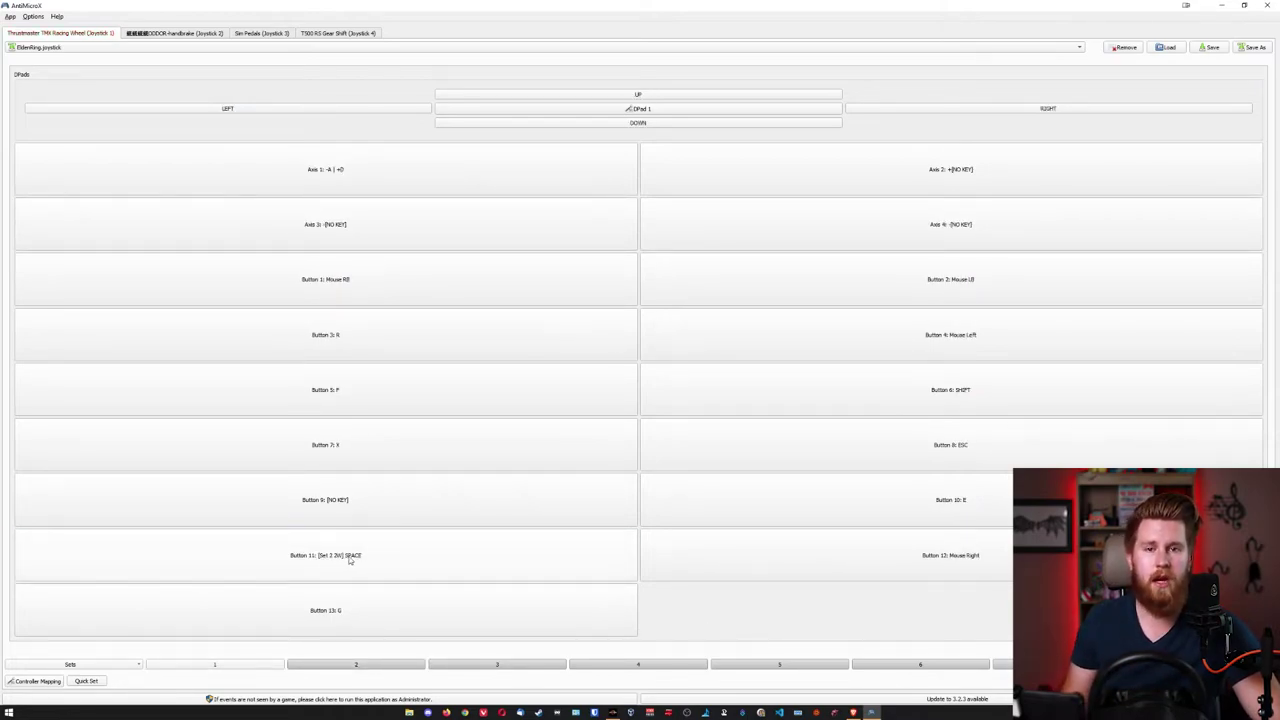
Step: Remove the Space key from Button 11 and clear the button's remaining set switch
click(392, 571)
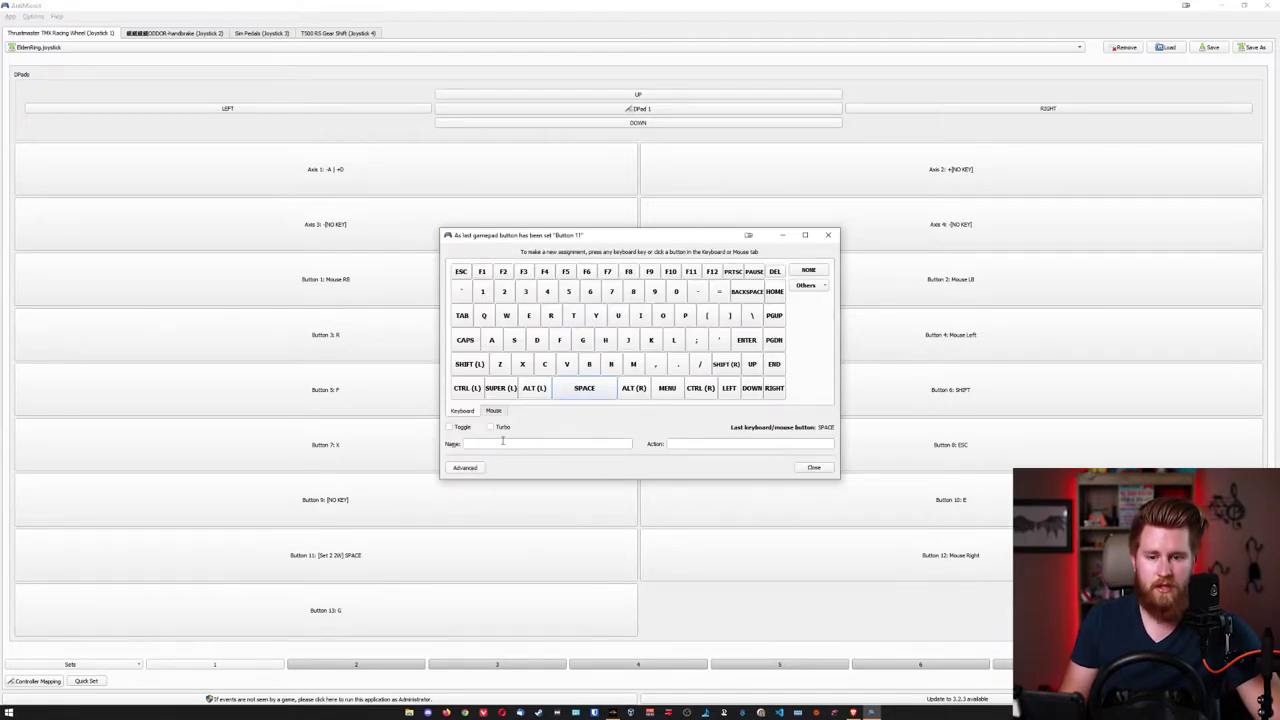
click(808, 271)
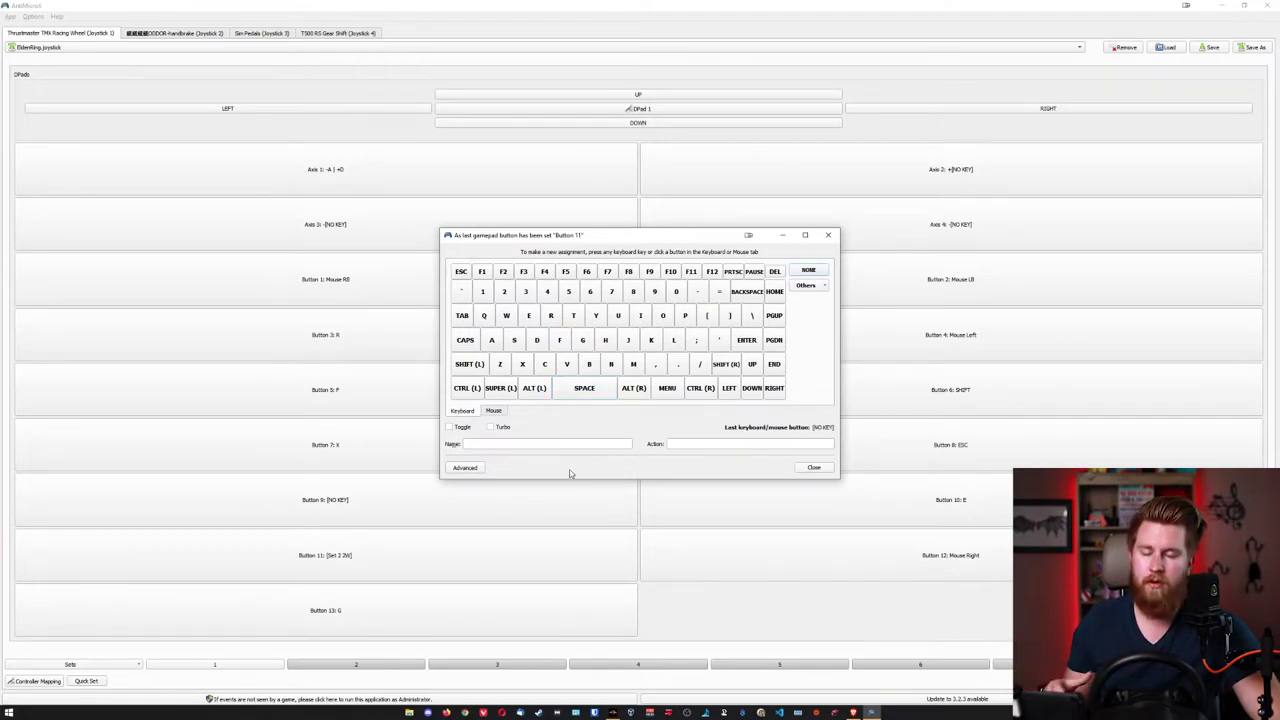
click(466, 467)
click(730, 369)
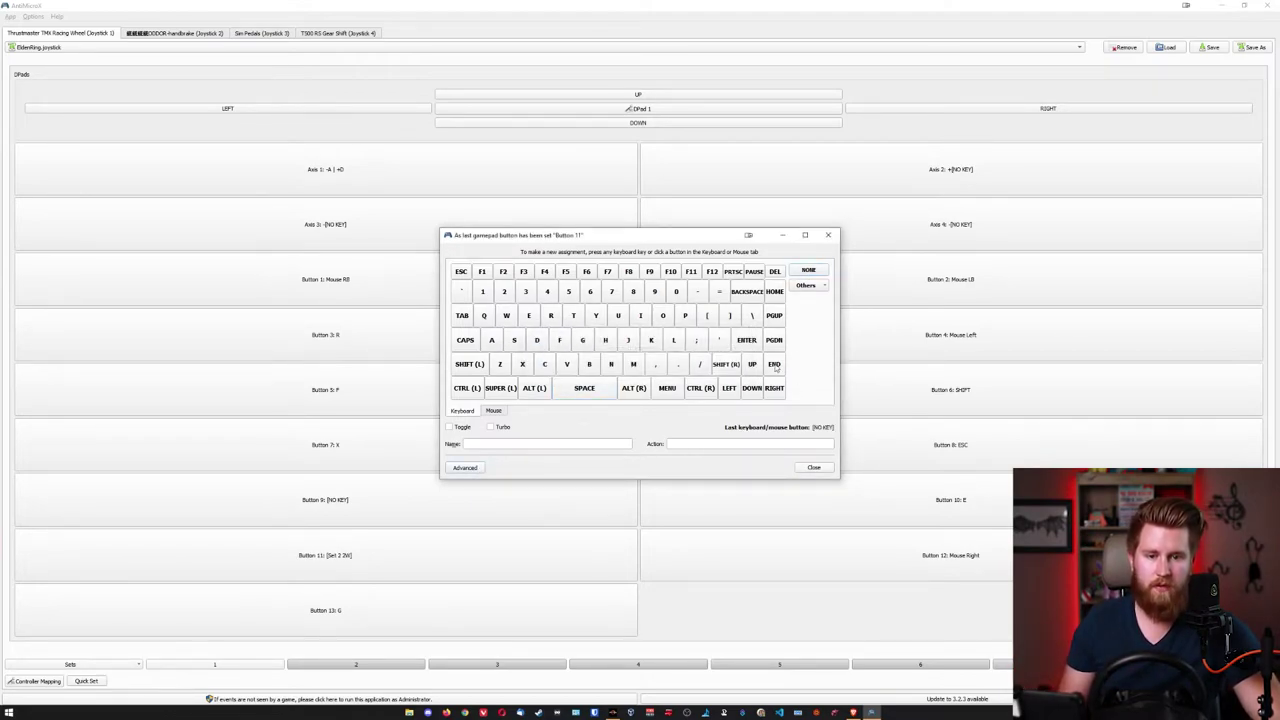
click(814, 467)
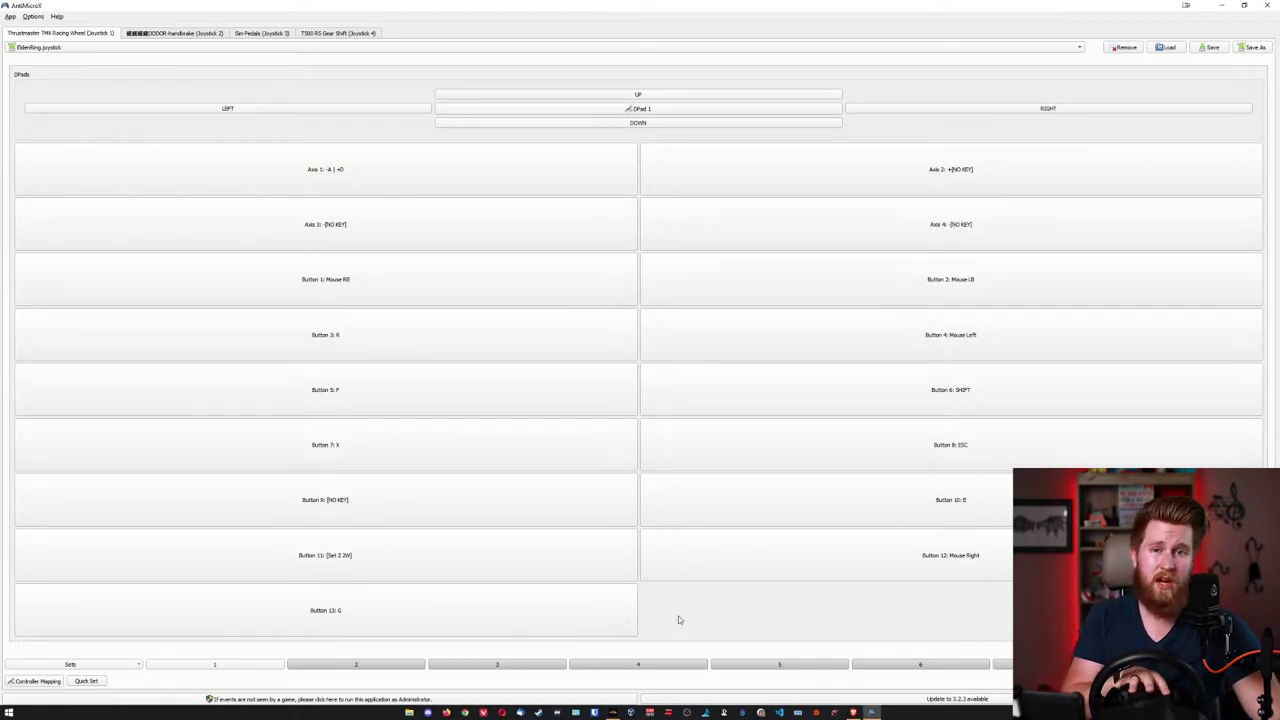
right_click(371, 563)
click(380, 574)
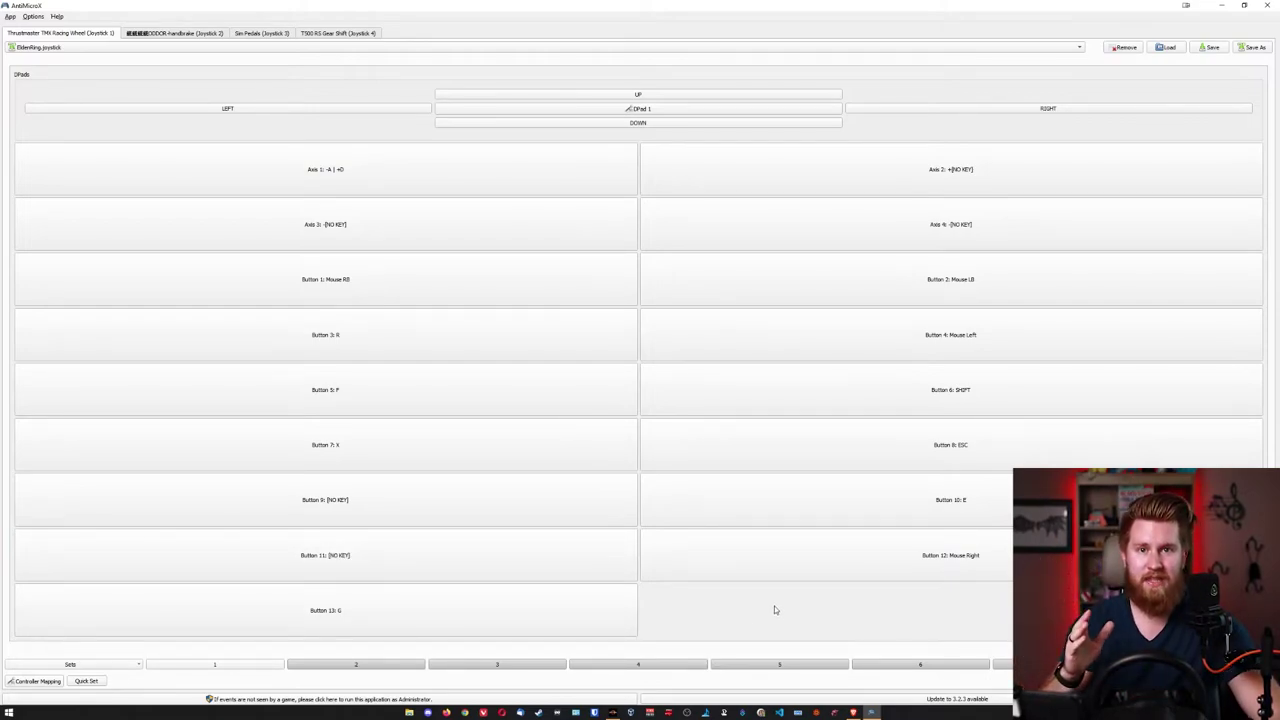